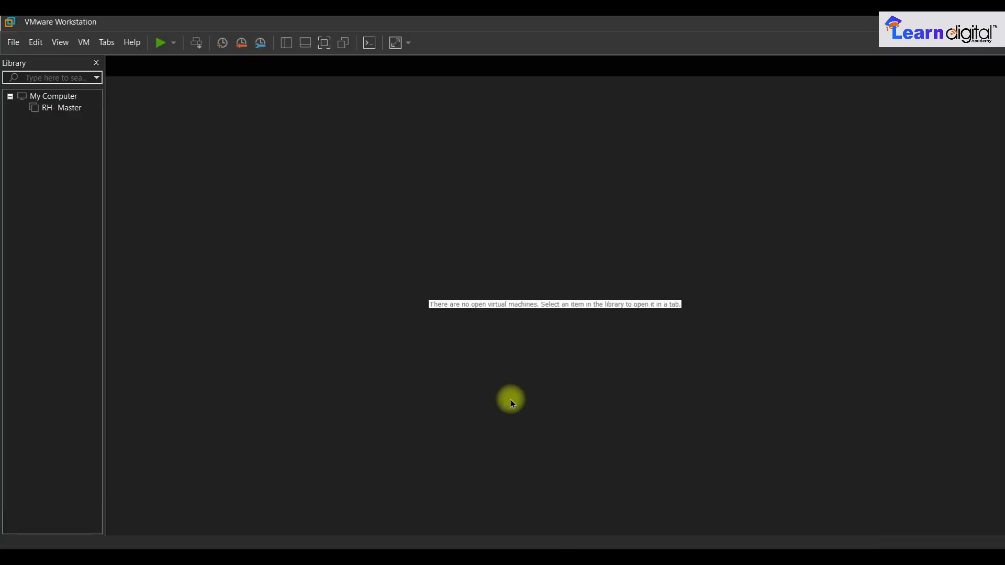
- Select the RH- Master virtual machine under My Computer in the Library
{"action": "left_click", "coordinate": [59, 113]}
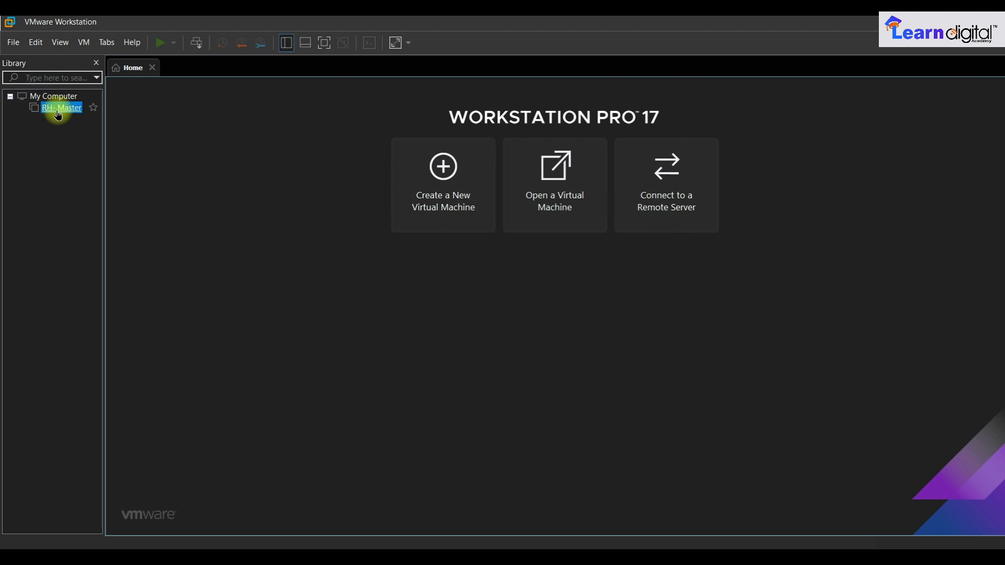
- Open the RH- Master tab showing 4 GB memory, 2 processors and a 20 GB NVMe disk
{"action": "double_click", "coordinate": [59, 110]}
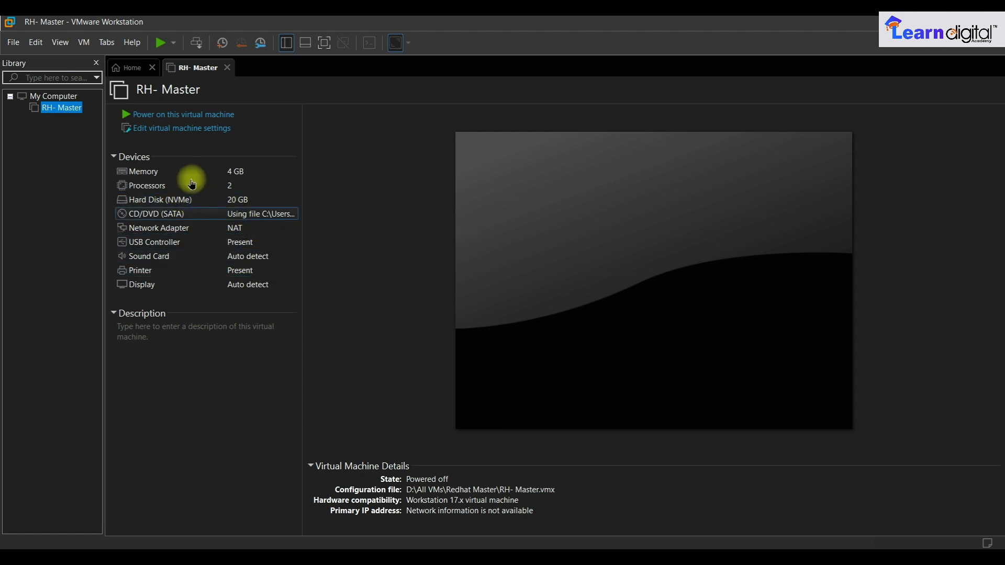
- Power on the RH- Master virtual machine
{"action": "left_click", "coordinate": [174, 119]}
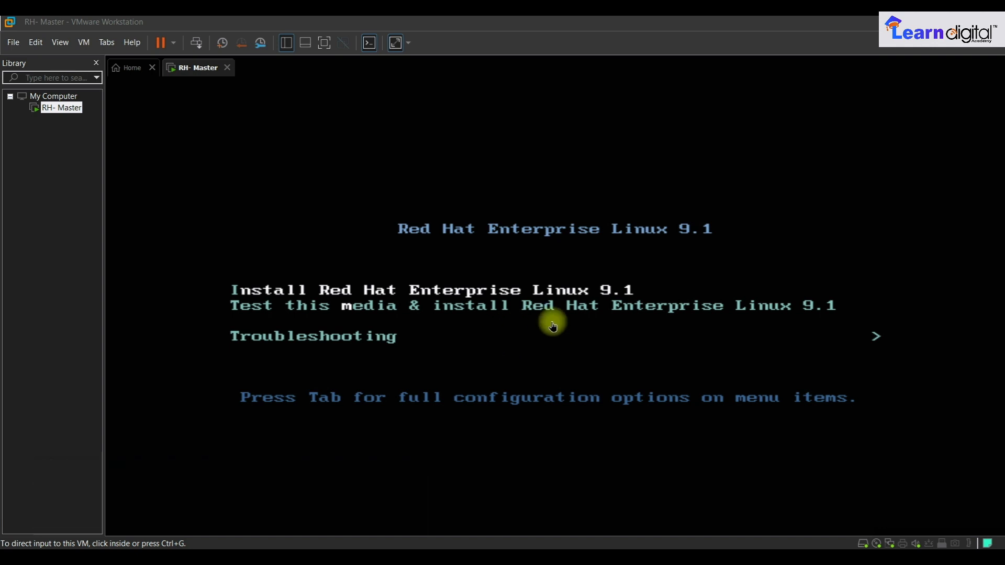
{"action": "left_click", "coordinate": [527, 338]}
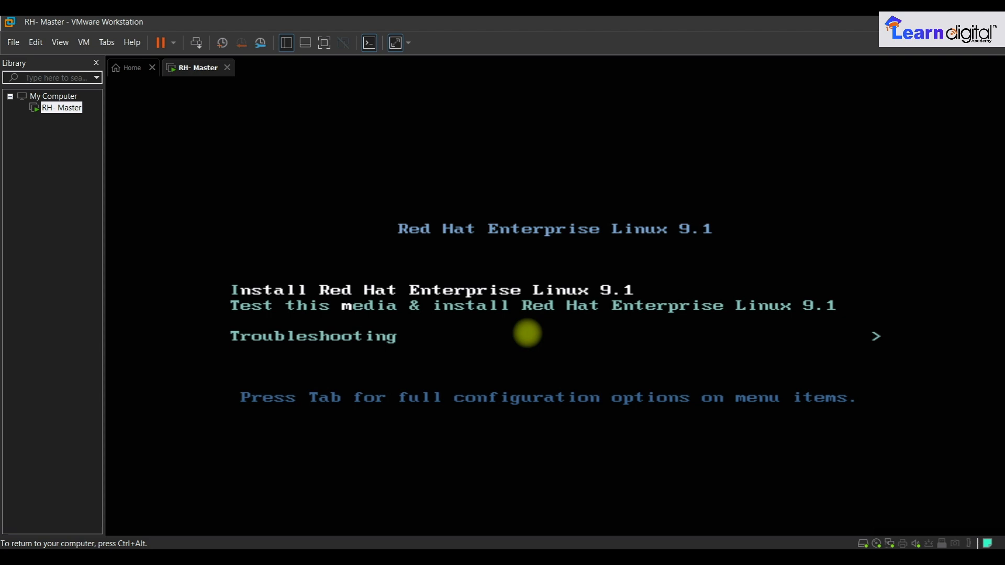
{"action": "key", "text": "ctrl+alt"}
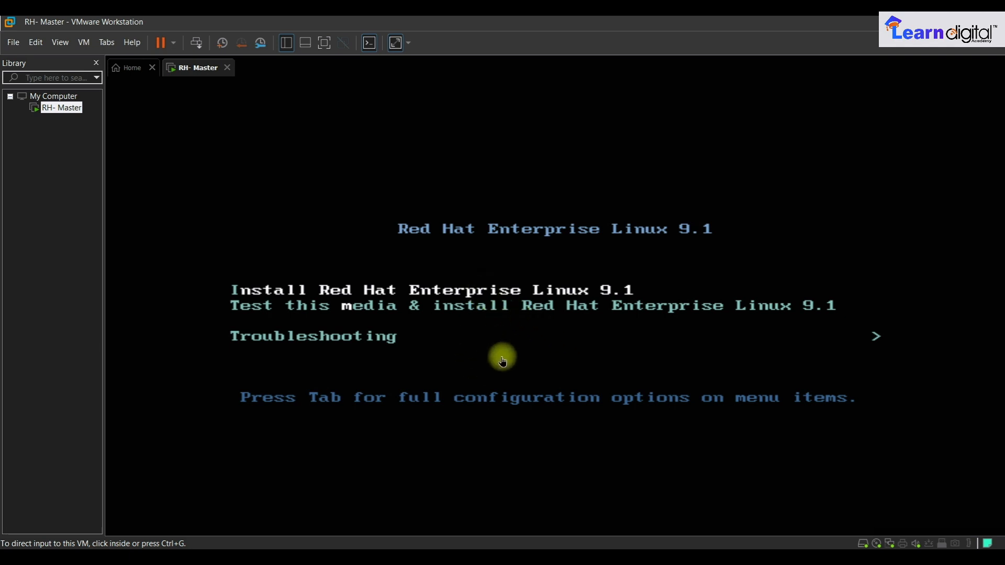
- Start the Install Red Hat Enterprise Linux 9.1 entry from the boot menu
{"action": "left_click", "coordinate": [497, 329]}
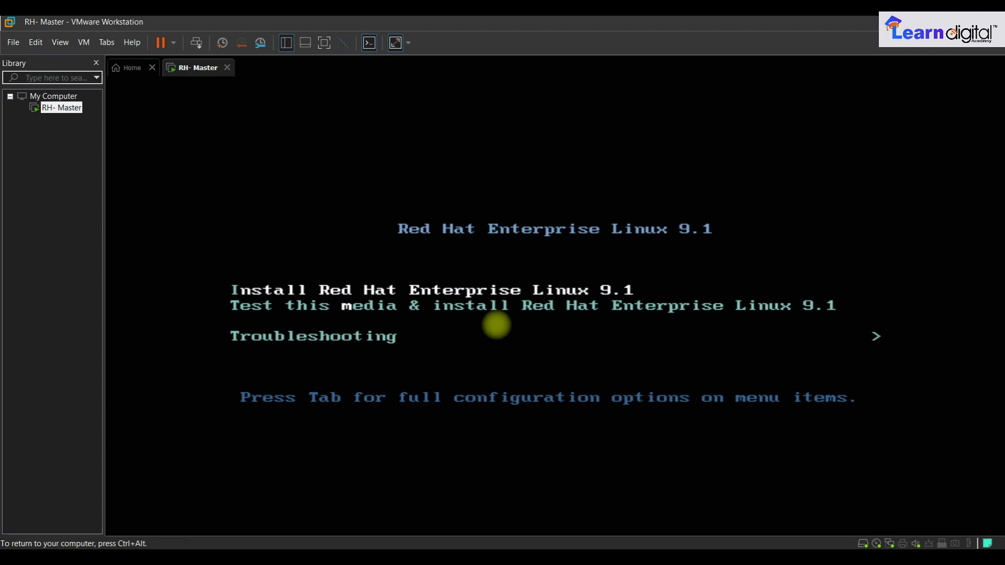
{"action": "key", "text": "ctrl+alt"}
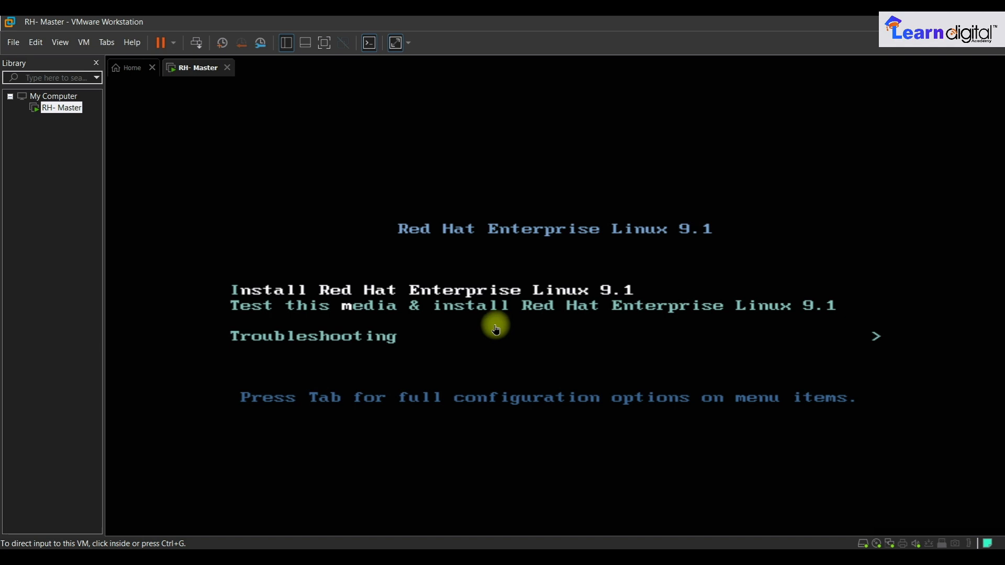
{"action": "left_click", "coordinate": [496, 328]}
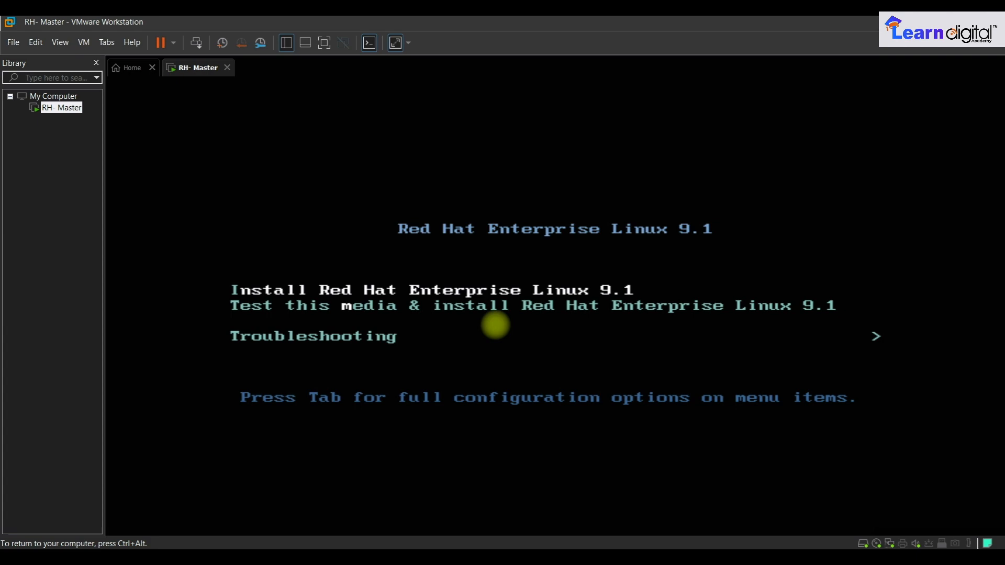
{"action": "key", "text": "Return"}
- Choose English (India) as the installer language and continue to the Installation Summary
{"action": "key", "text": "ctrl+alt"}
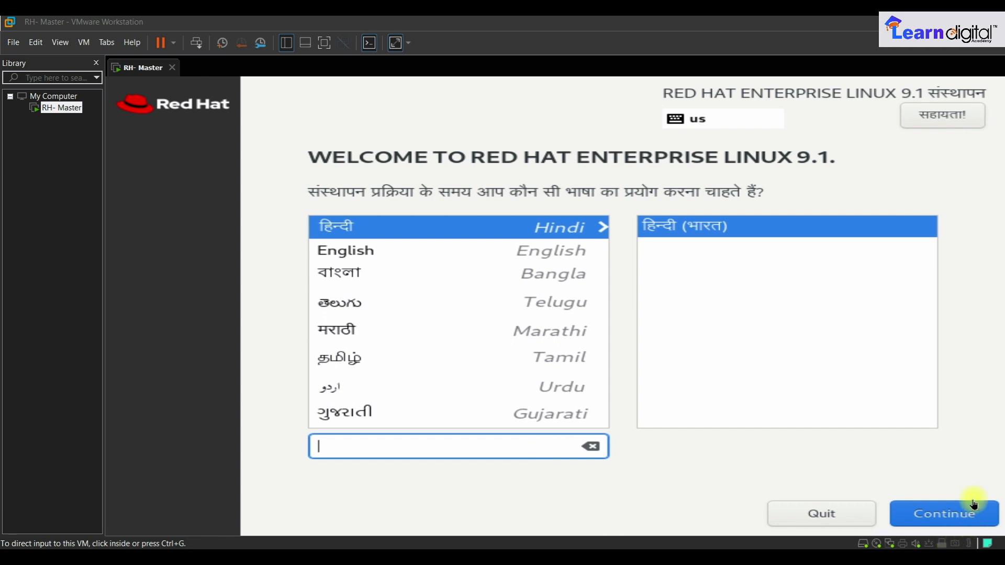
{"action": "left_click", "coordinate": [552, 249]}
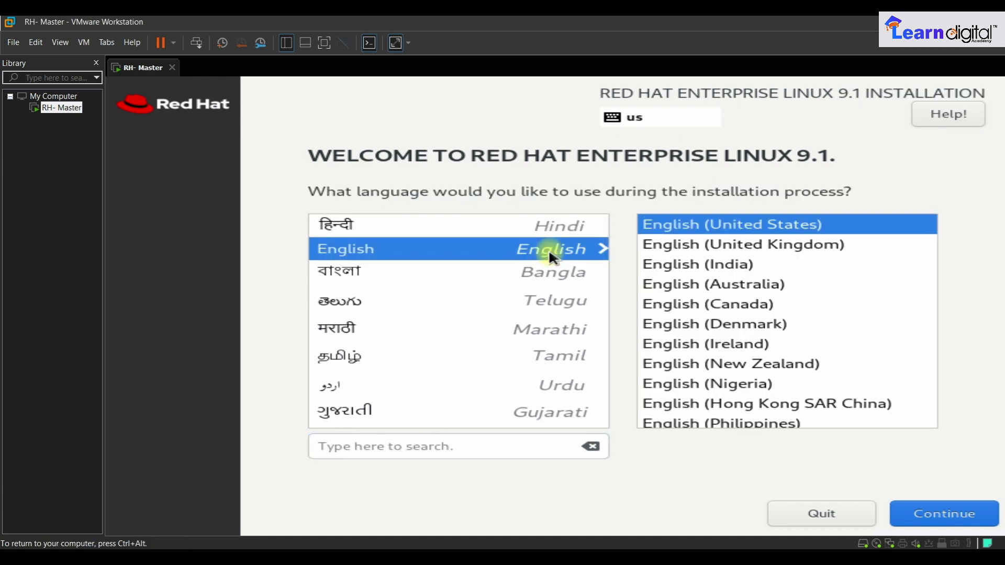
{"action": "left_click", "coordinate": [743, 267]}
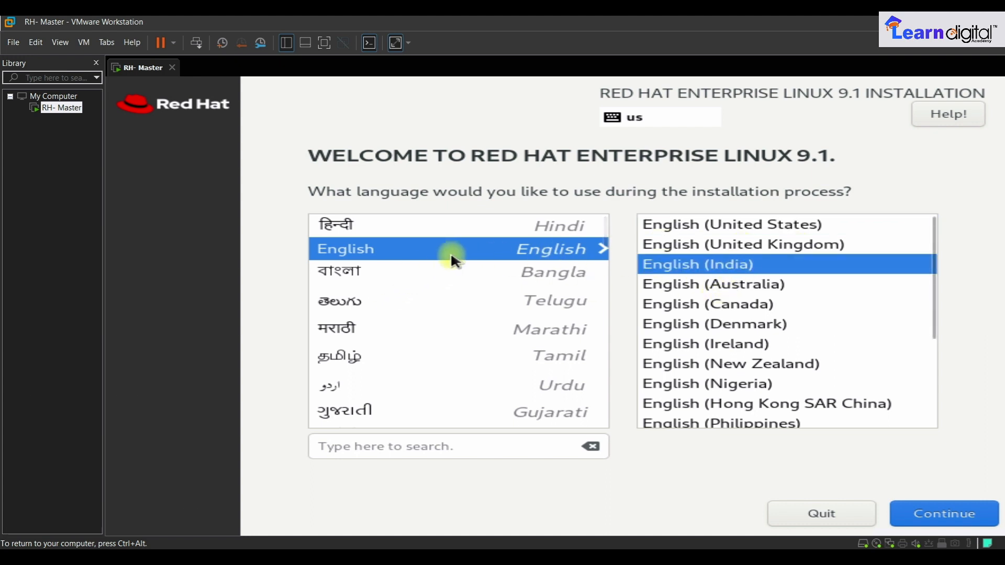
{"action": "left_click", "coordinate": [971, 516]}
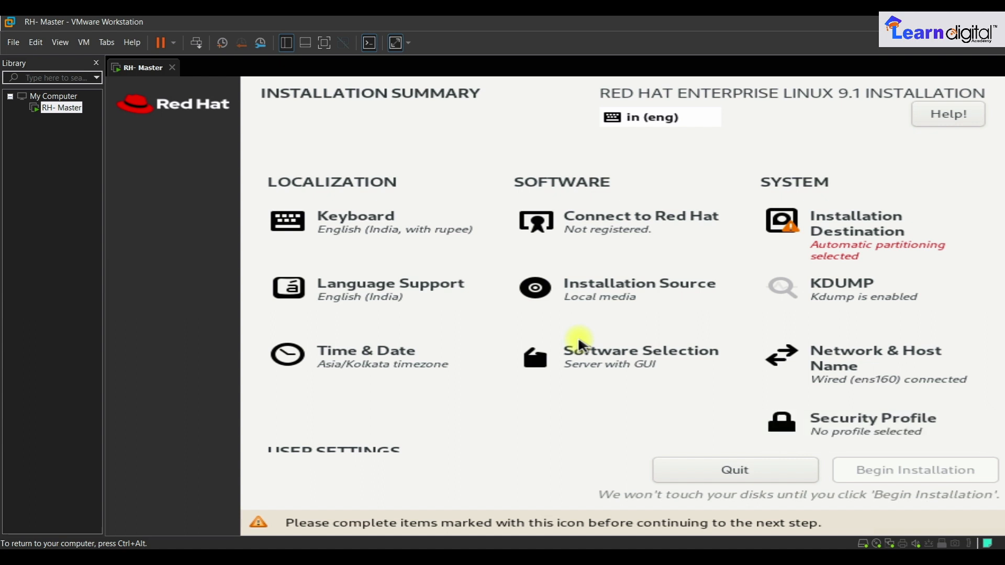
- Keep the English (India, with rupee) keyboard layout and confirm the default Language Support
{"action": "left_click", "coordinate": [375, 229]}
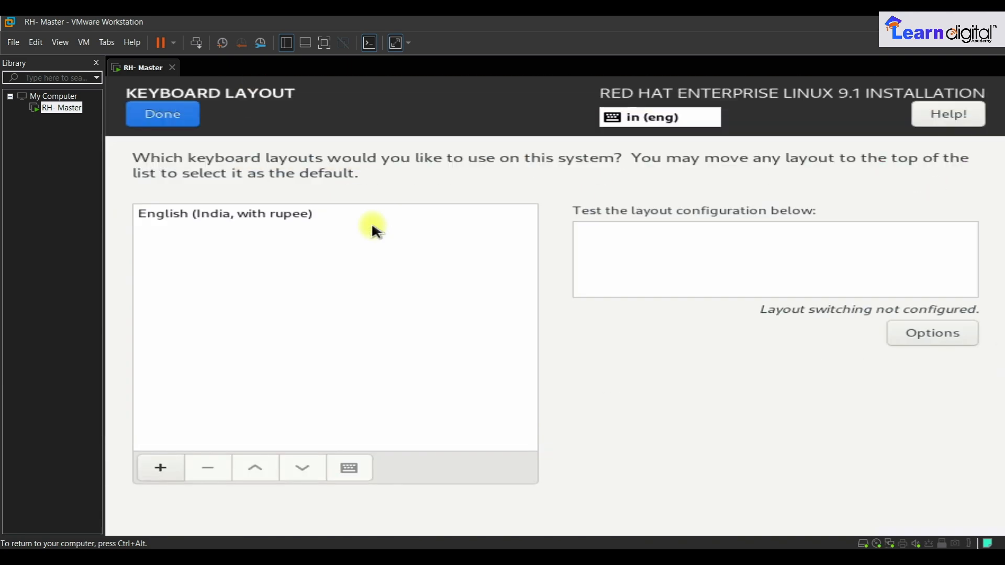
{"action": "left_click", "coordinate": [250, 219]}
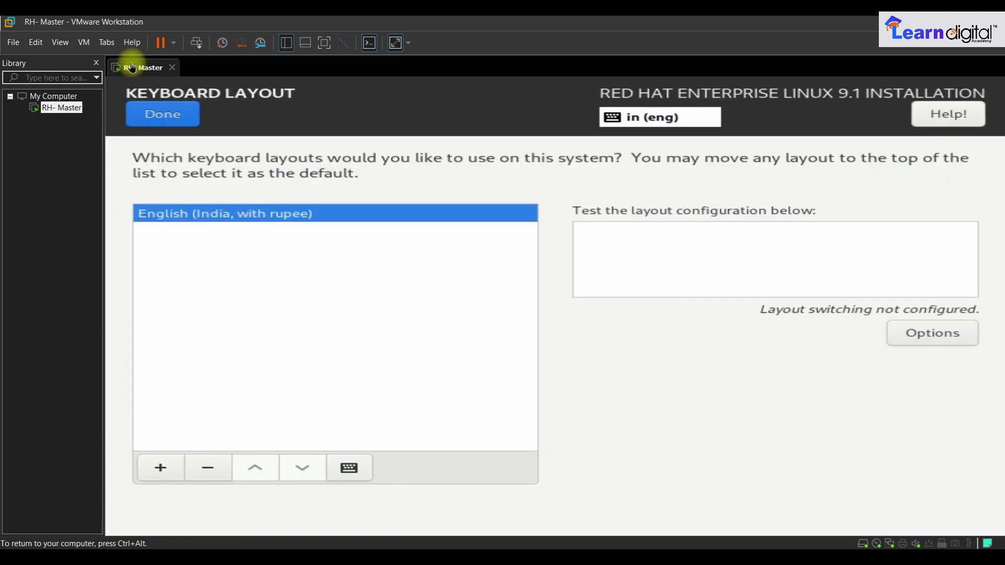
{"action": "left_click", "coordinate": [150, 124]}
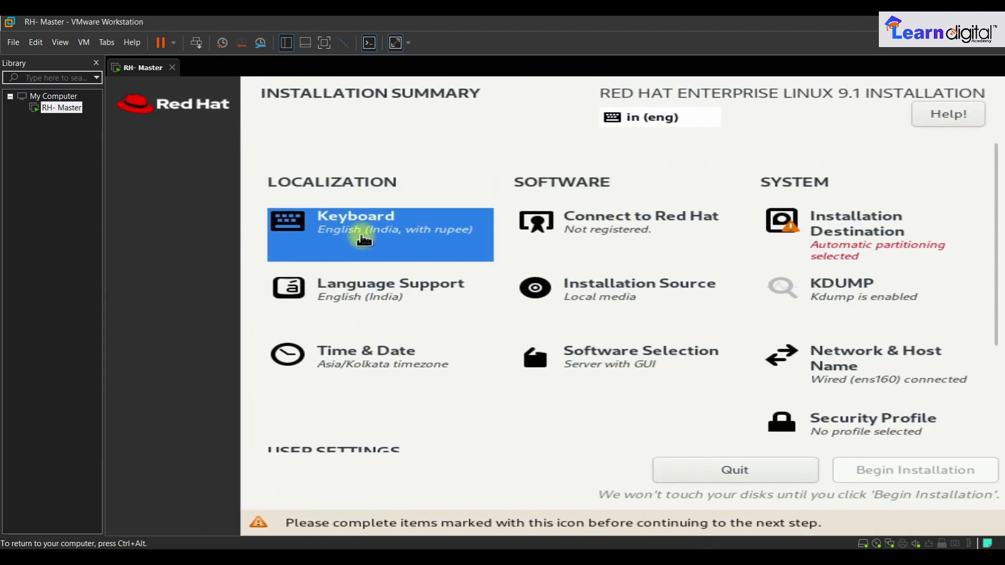
{"action": "left_click", "coordinate": [388, 299]}
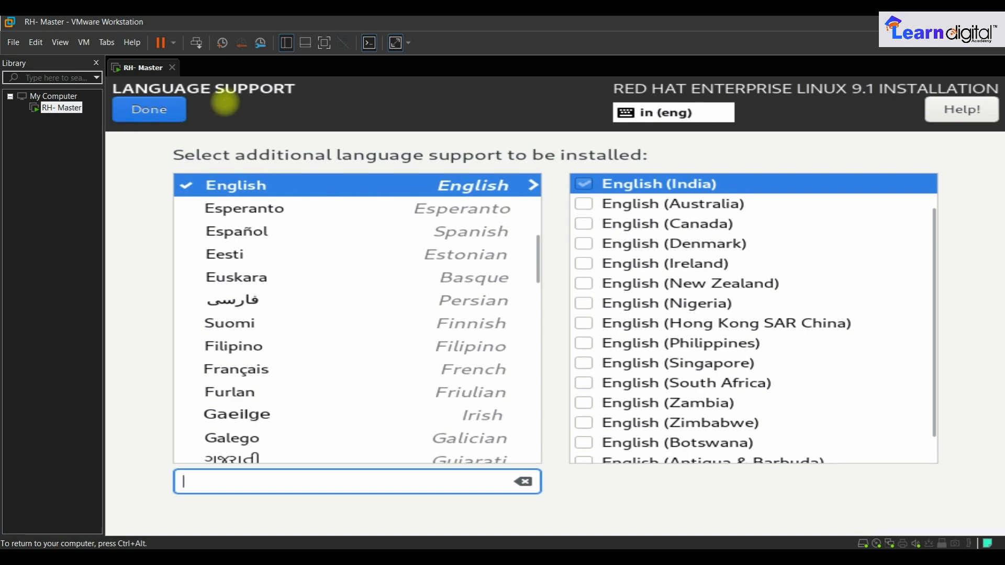
{"action": "left_click", "coordinate": [149, 108]}
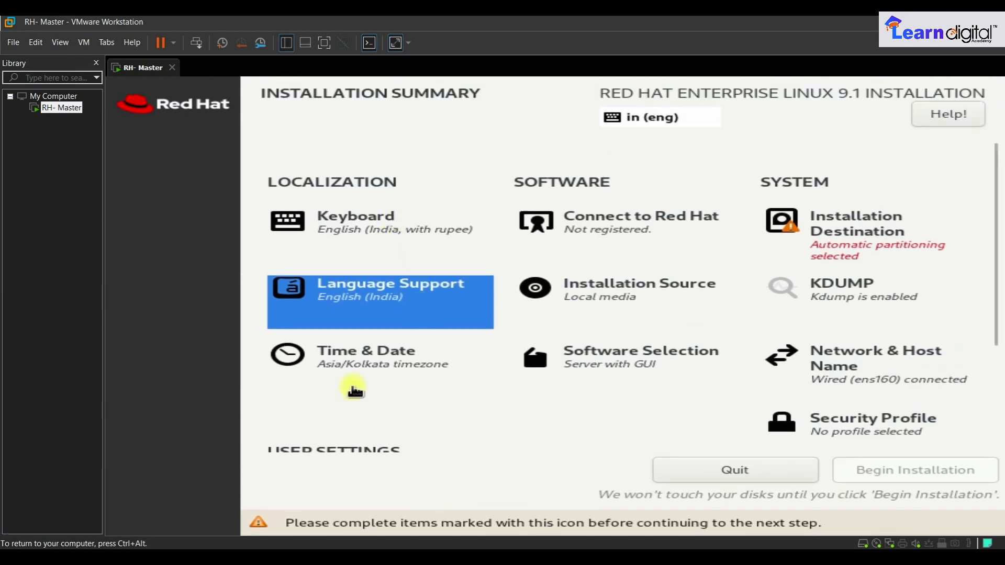
- Set the Asia/Kolkata time zone with a 12-hour AM/PM clock and Network Time on
{"action": "left_click", "coordinate": [372, 360]}
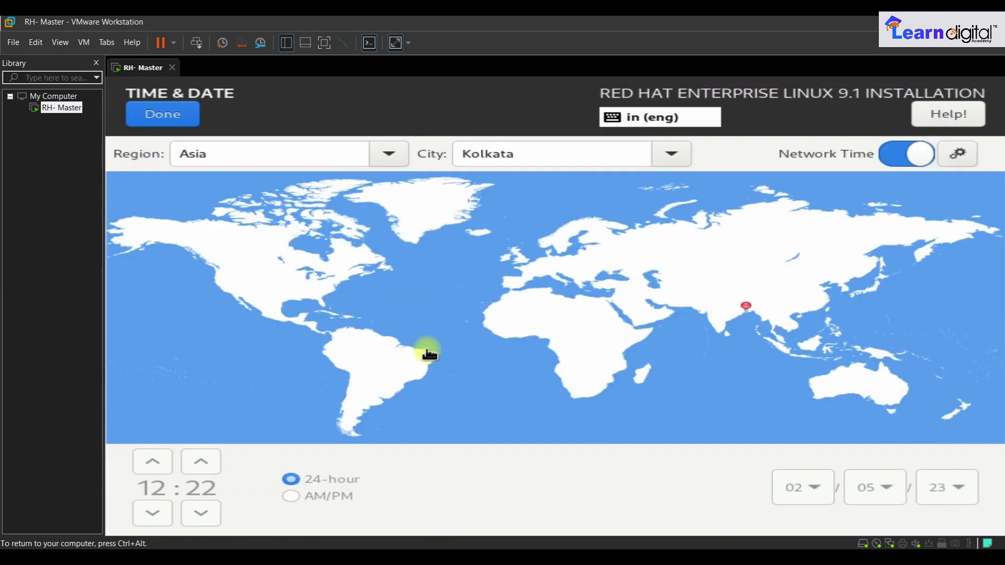
{"action": "left_click", "coordinate": [722, 317]}
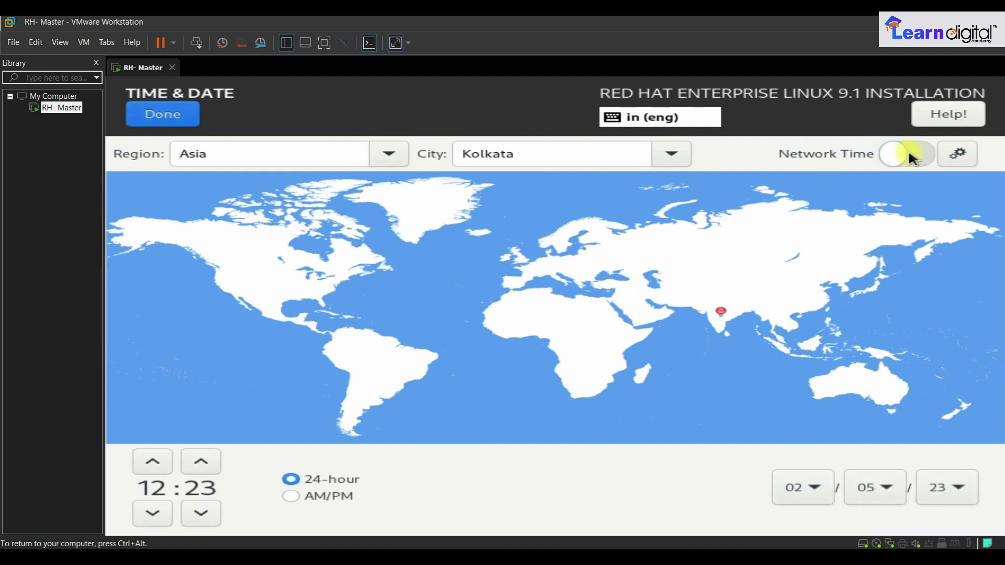
{"action": "left_click", "coordinate": [292, 496]}
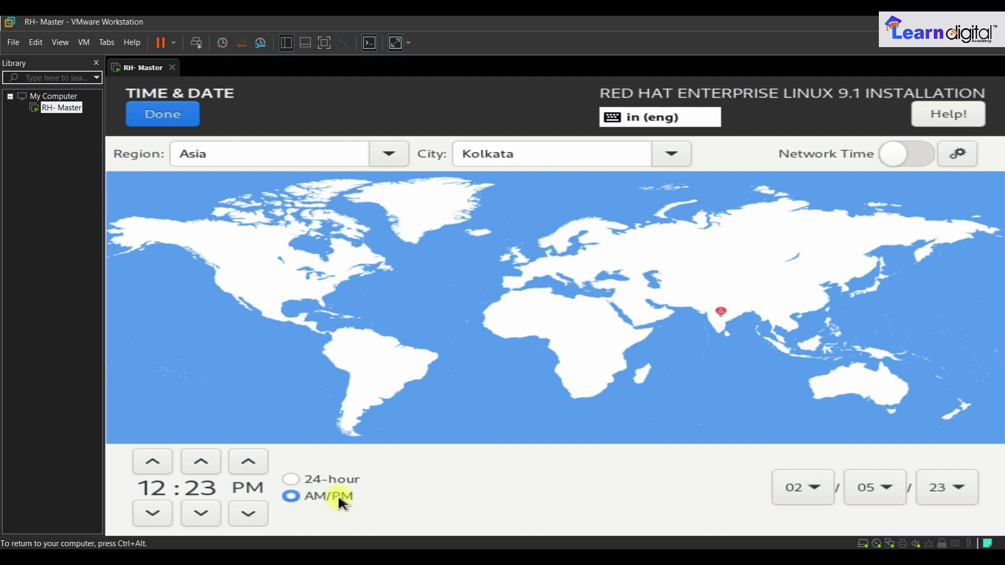
{"action": "left_click", "coordinate": [897, 153]}
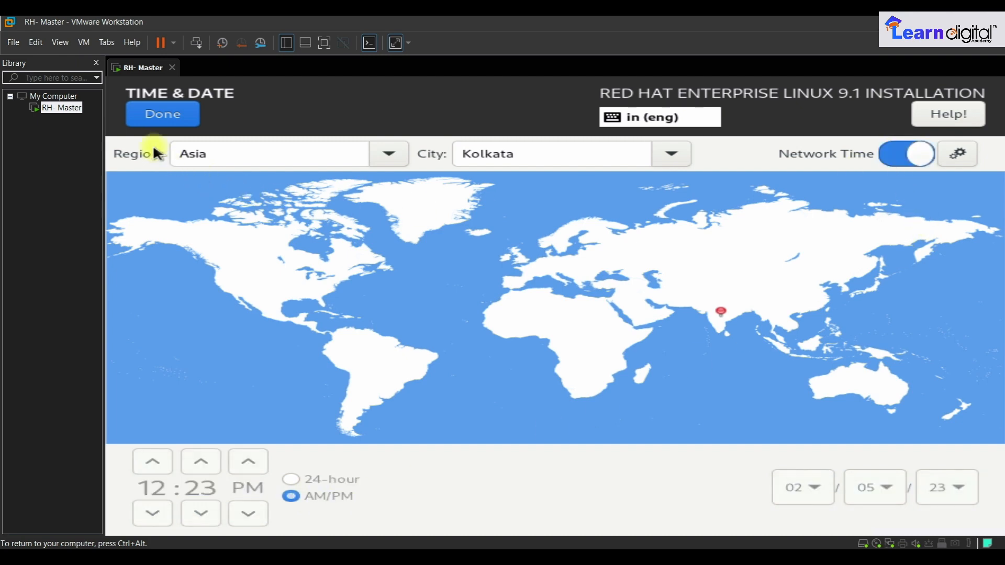
{"action": "left_click", "coordinate": [162, 116]}
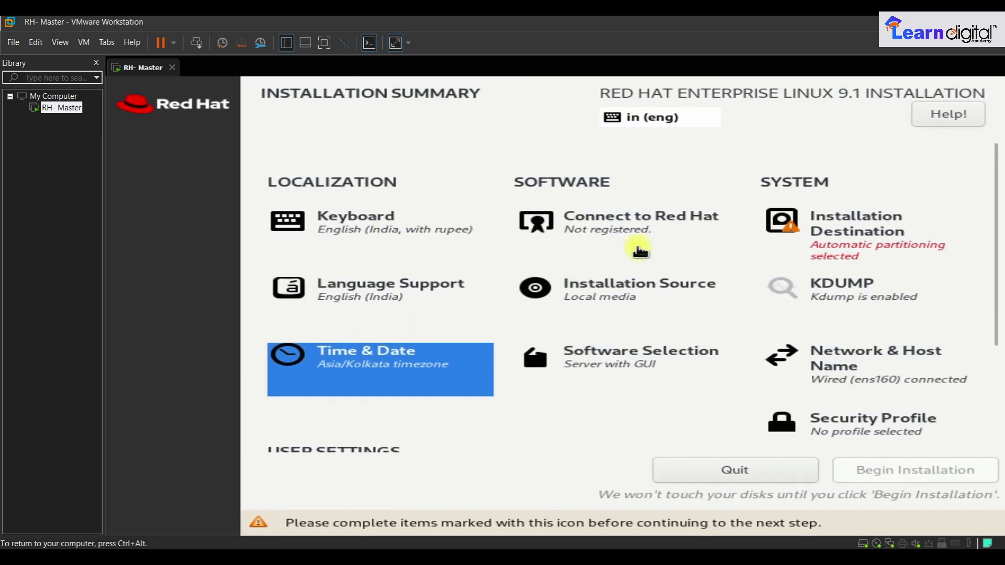
- Leave Red Hat registration unset and choose Custom storage configuration for the installation destination
{"action": "left_click", "coordinate": [642, 224]}
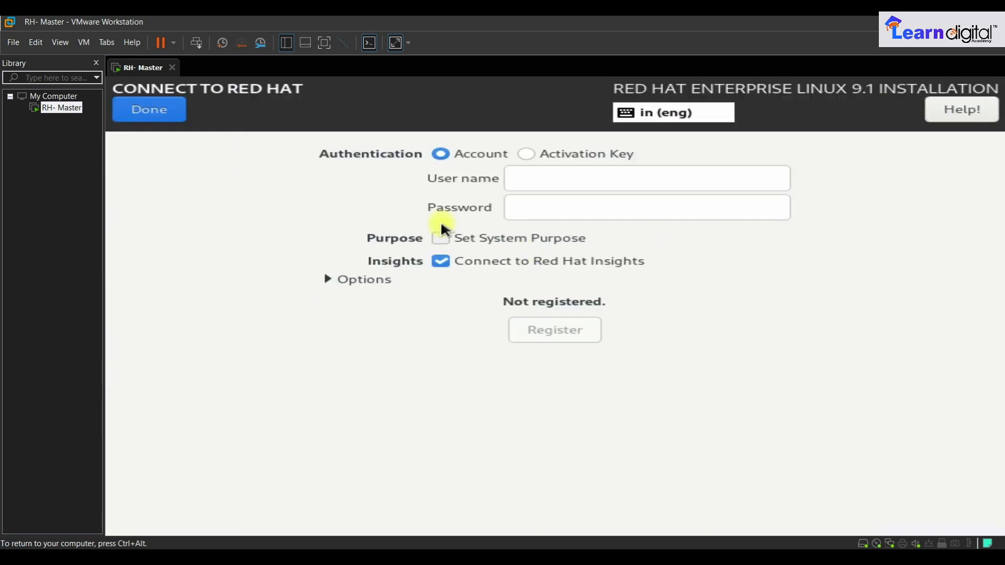
{"action": "left_click", "coordinate": [152, 112]}
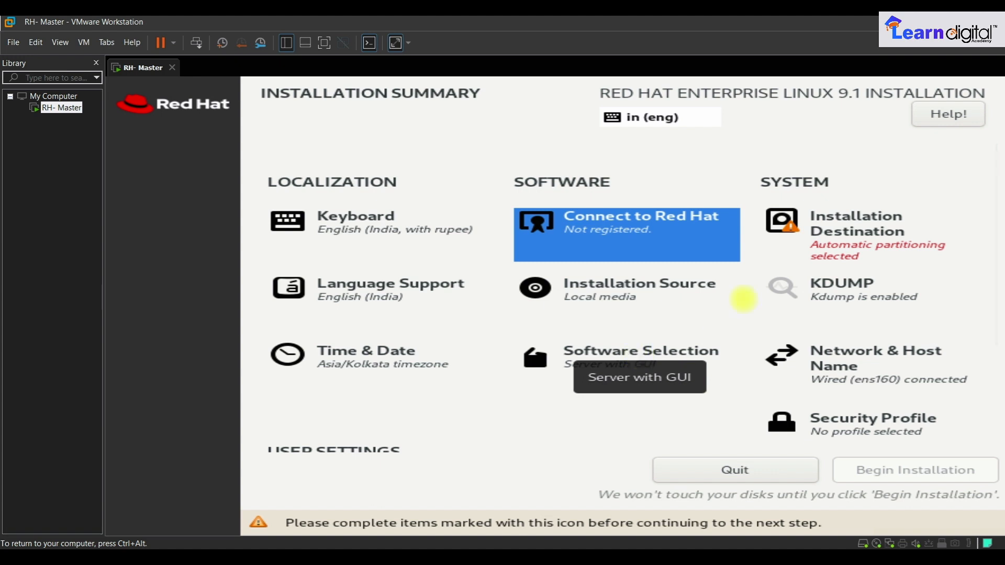
{"action": "left_click", "coordinate": [845, 231]}
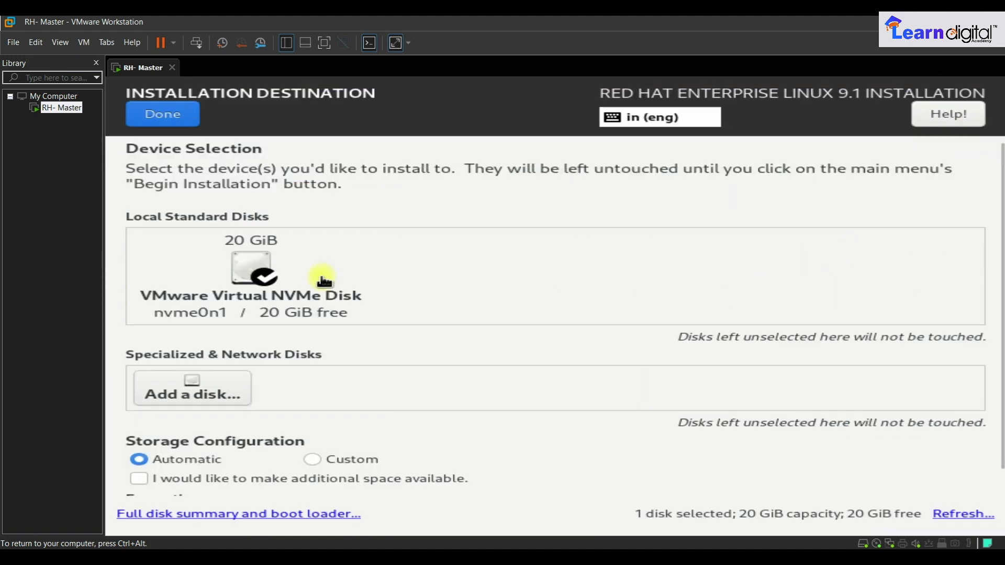
{"action": "left_click", "coordinate": [313, 460]}
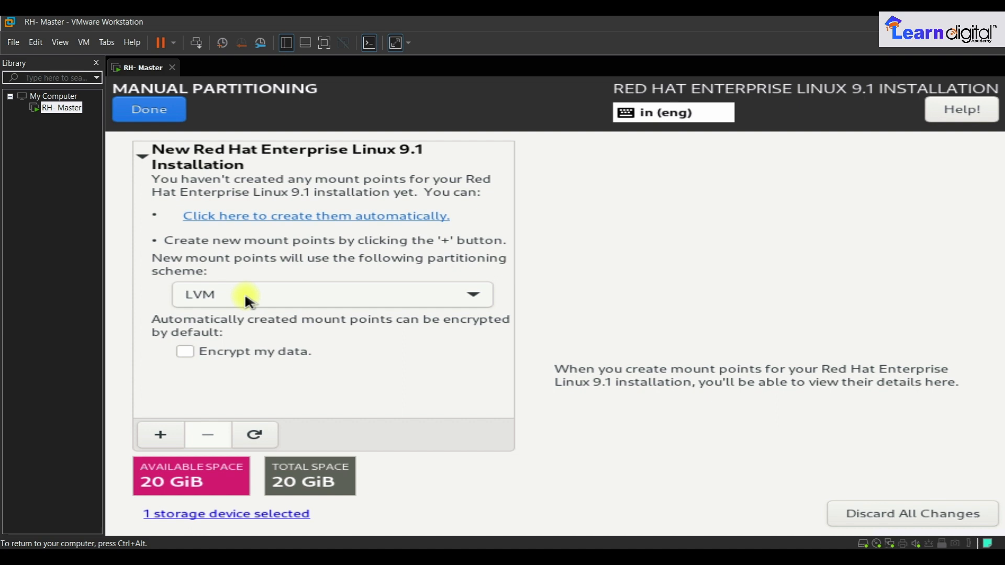
- Add the / mount point with a capacity of 18 GiB
{"action": "left_click", "coordinate": [162, 434]}
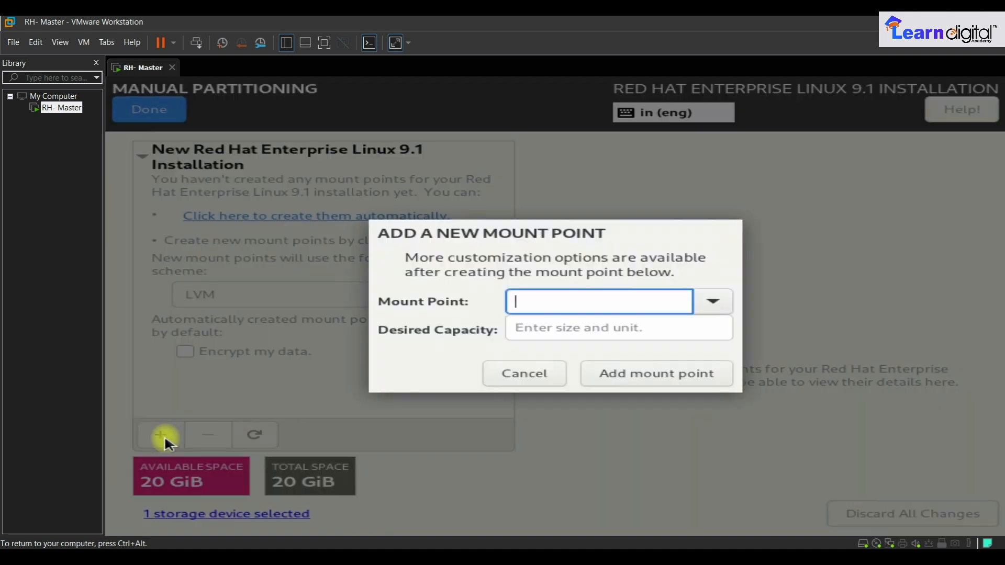
{"action": "left_click", "coordinate": [715, 300]}
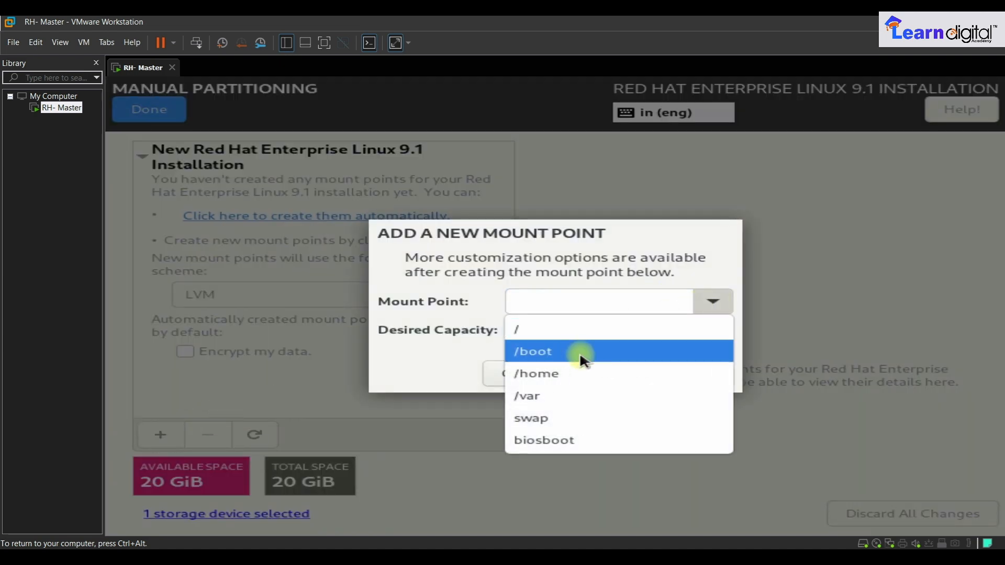
{"action": "left_click", "coordinate": [545, 331]}
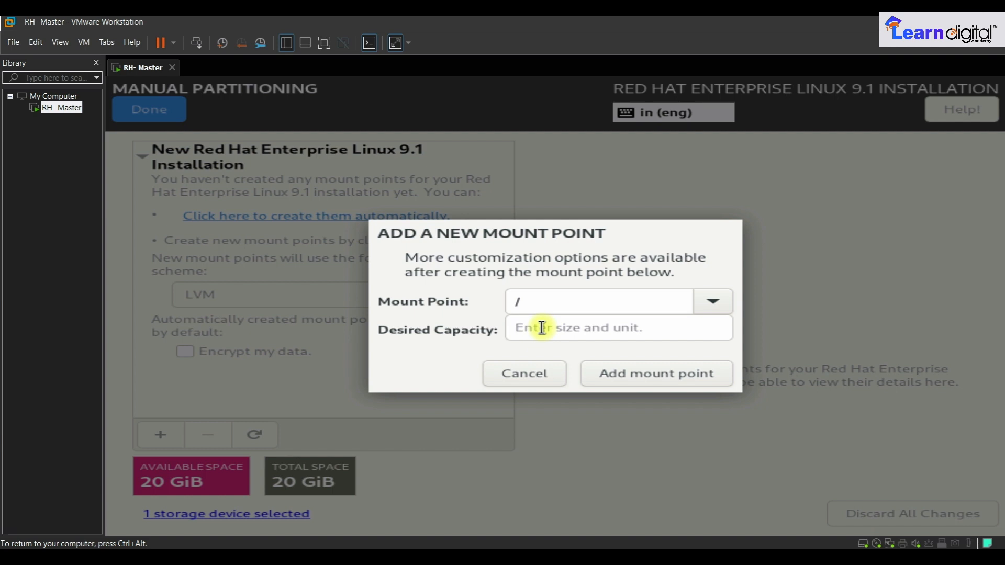
{"action": "left_click", "coordinate": [507, 301]}
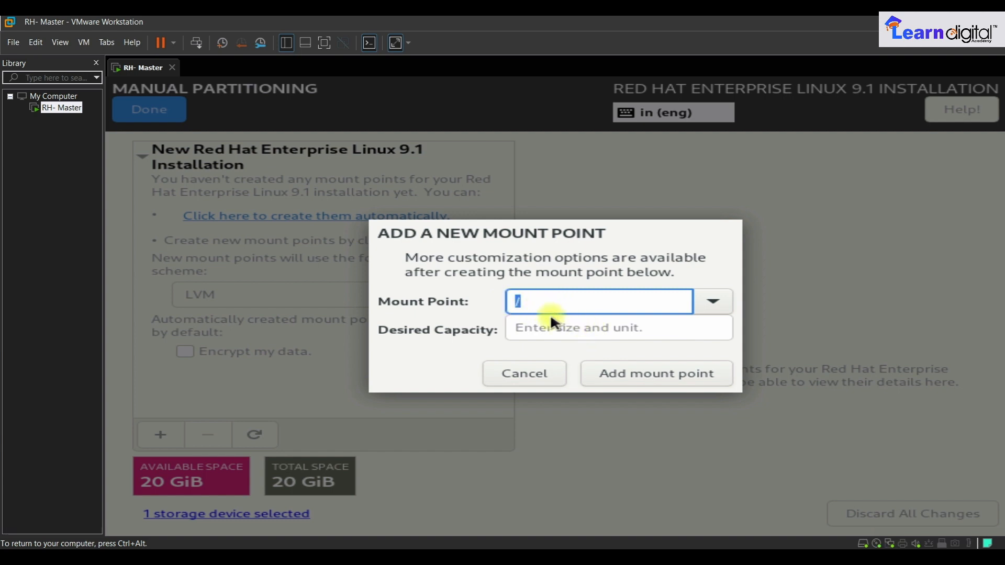
{"action": "left_click", "coordinate": [552, 329]}
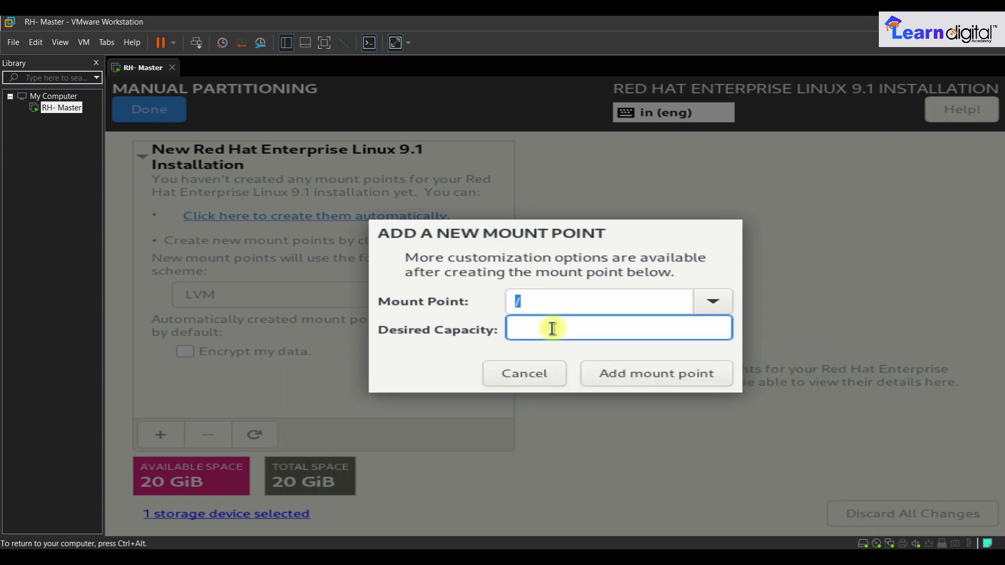
{"action": "type", "text": "18GiB"}
{"action": "key", "text": "Return"}
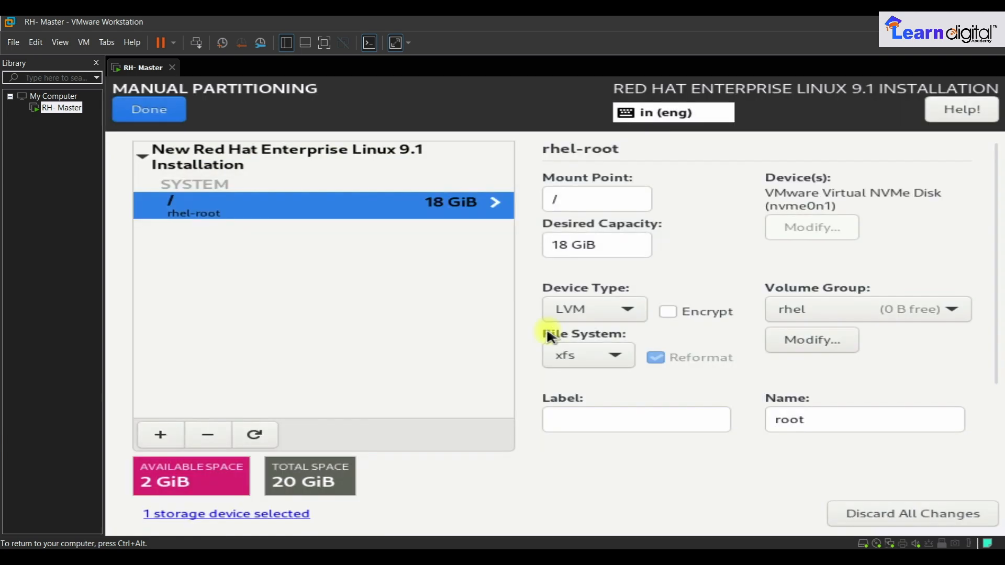
- Add a swap mount point of 1 GiB
{"action": "left_click", "coordinate": [160, 435]}
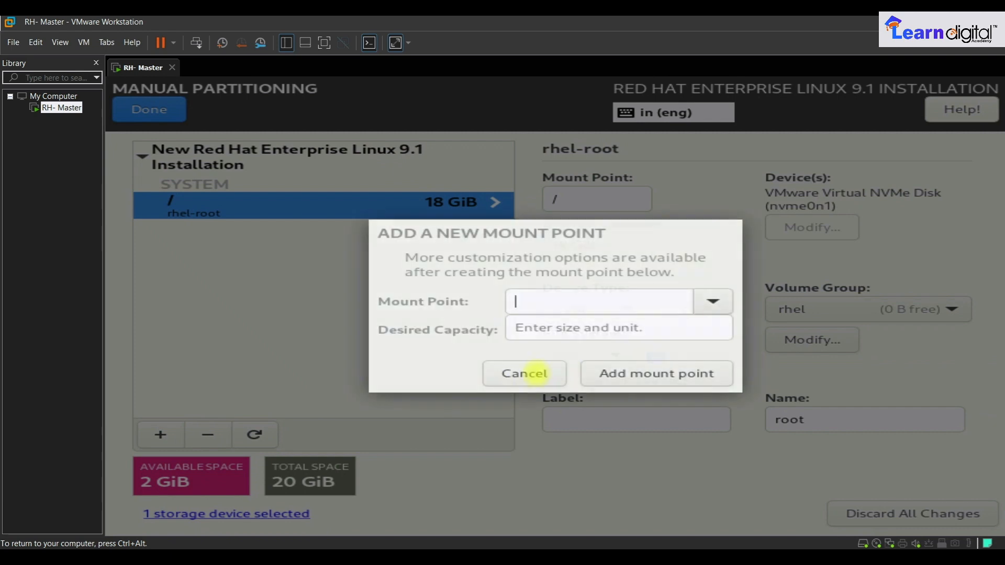
{"action": "left_click", "coordinate": [715, 302]}
{"action": "left_click", "coordinate": [544, 399]}
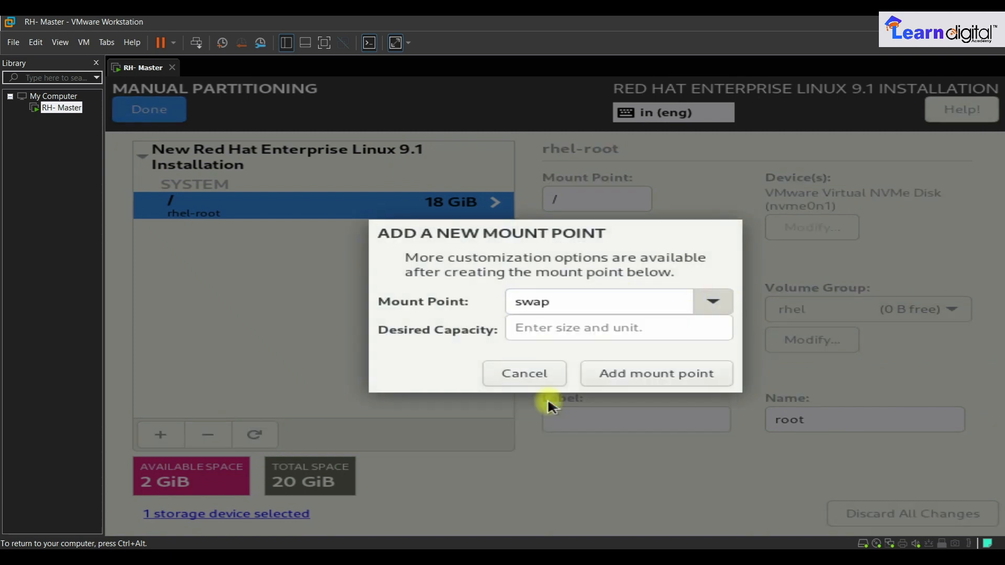
{"action": "left_click", "coordinate": [564, 335]}
{"action": "type", "text": "1GIB"}
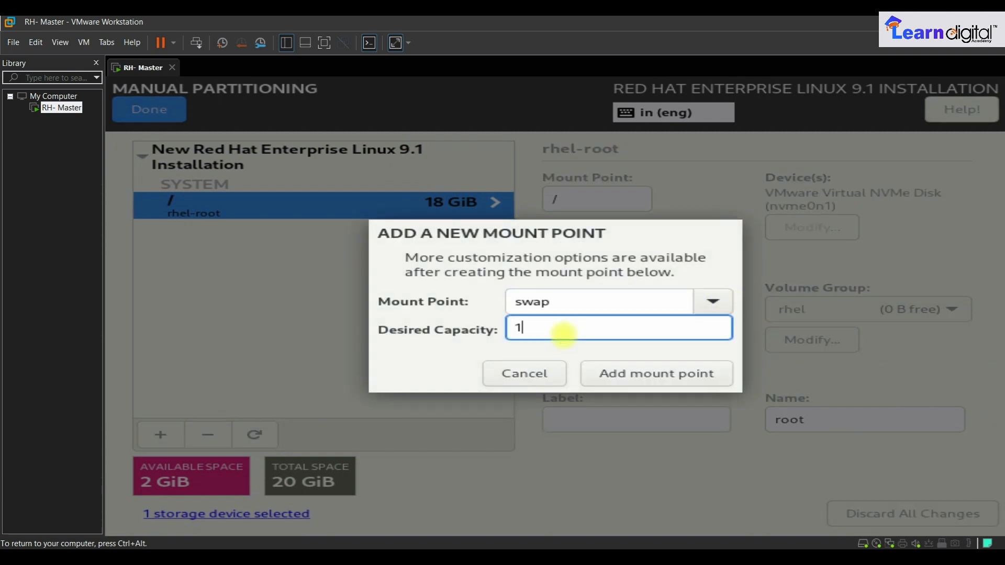
{"action": "key", "text": "BackSpace"}
{"action": "key", "text": "BackSpace"}
{"action": "type", "text": "iB"}
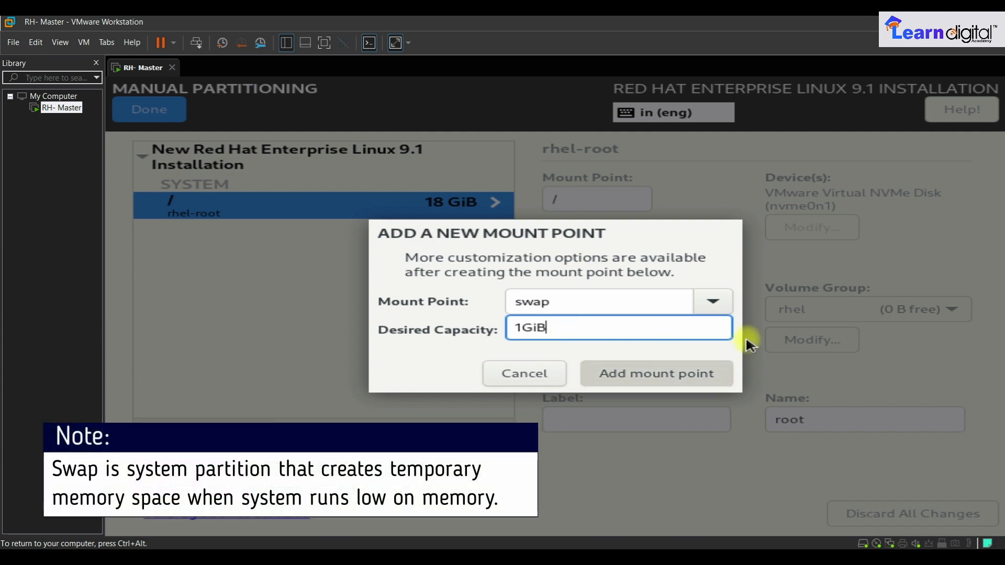
{"action": "key", "text": "Return"}
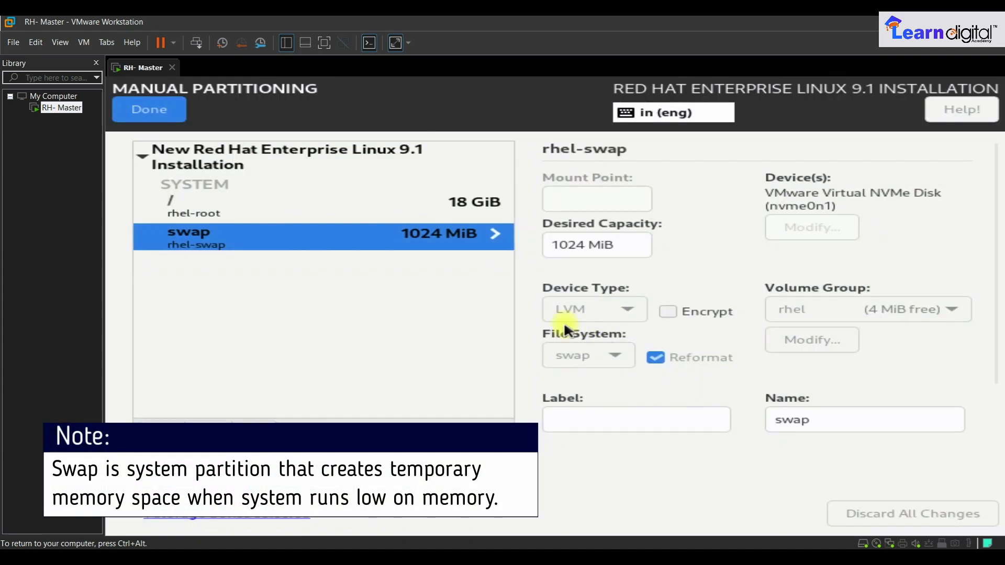
- Add a /boot mount point of 1 GiB
{"action": "left_click", "coordinate": [162, 433]}
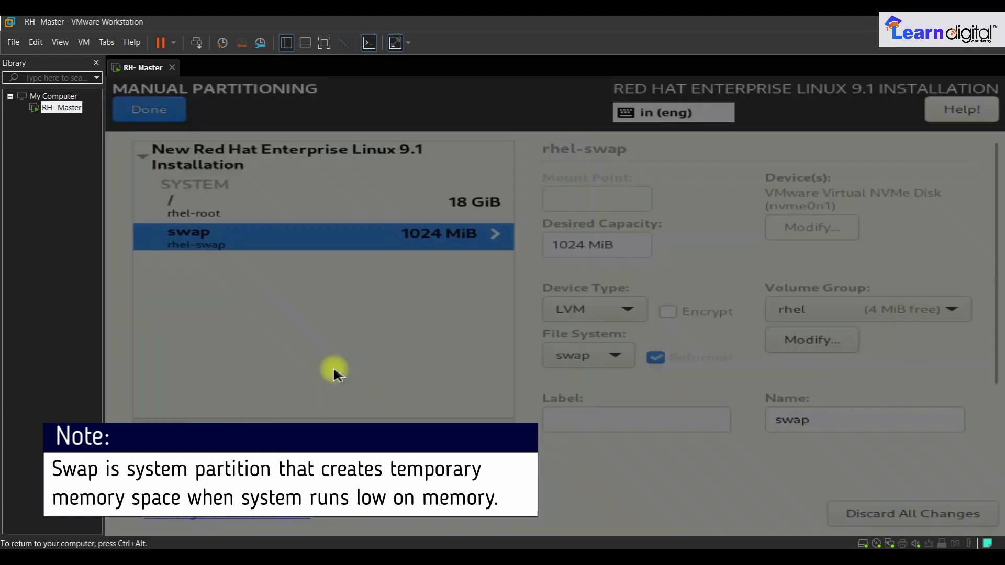
{"action": "left_click", "coordinate": [709, 300]}
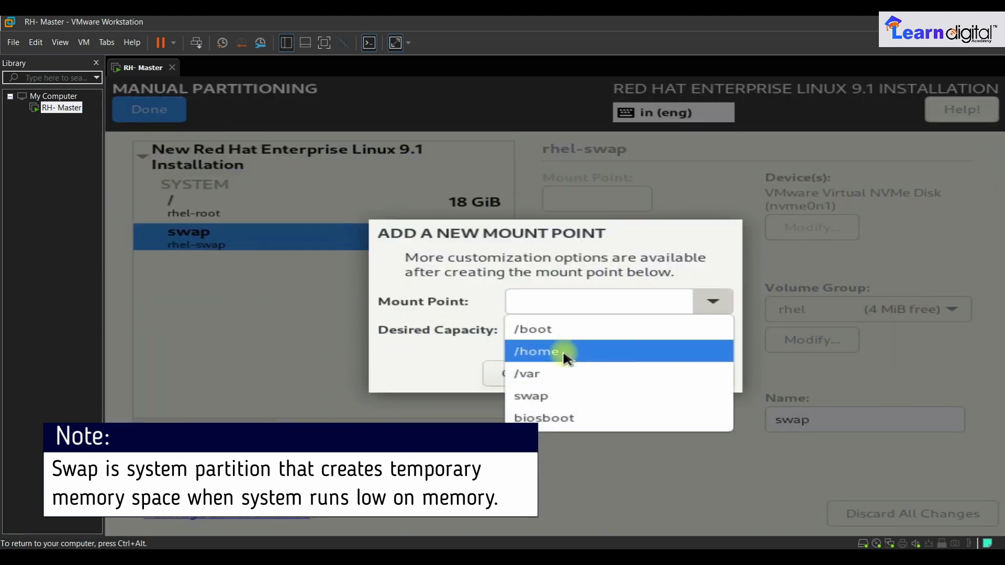
{"action": "left_click", "coordinate": [558, 331]}
{"action": "left_click", "coordinate": [559, 322]}
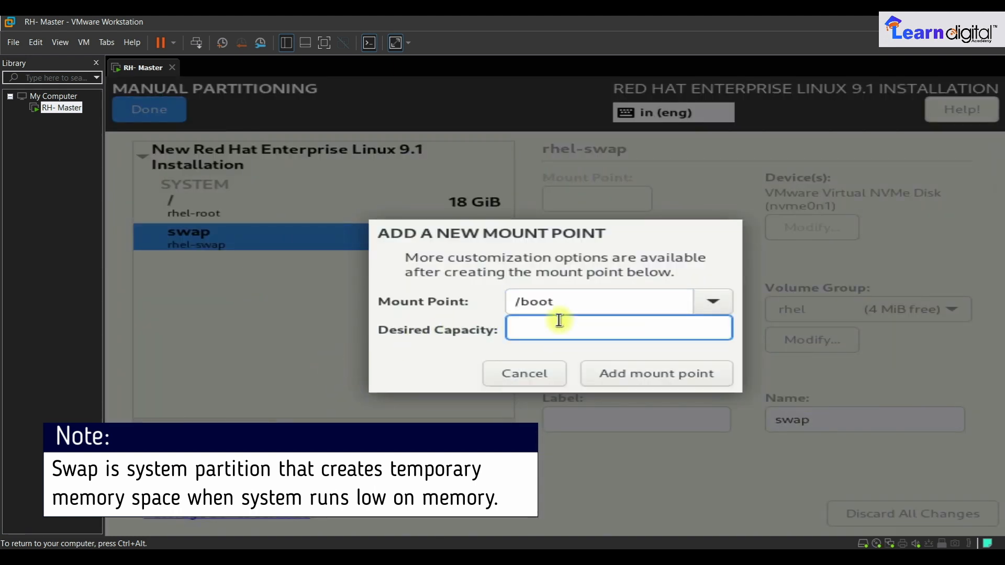
{"action": "type", "text": "1GiB"}
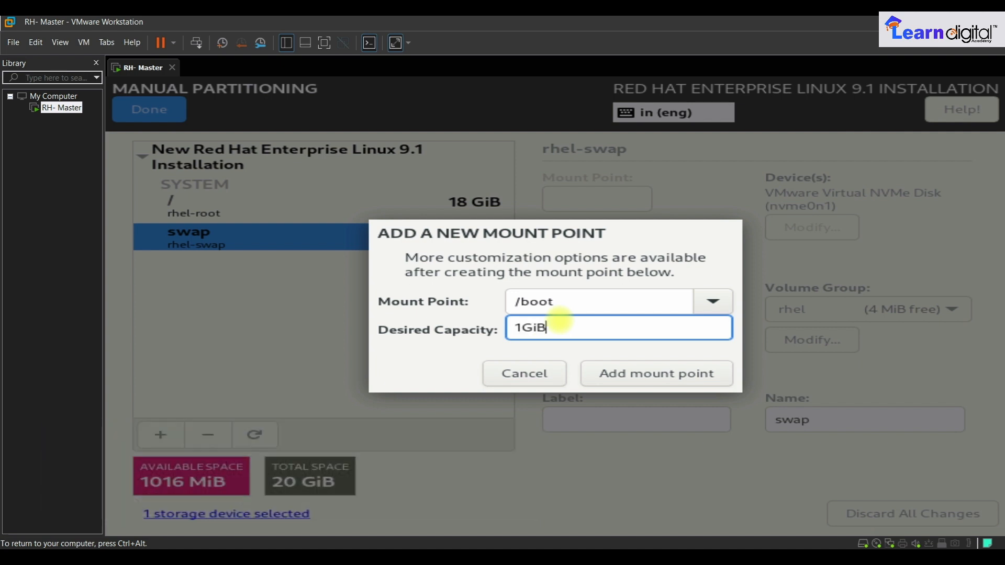
{"action": "key", "text": "Return"}
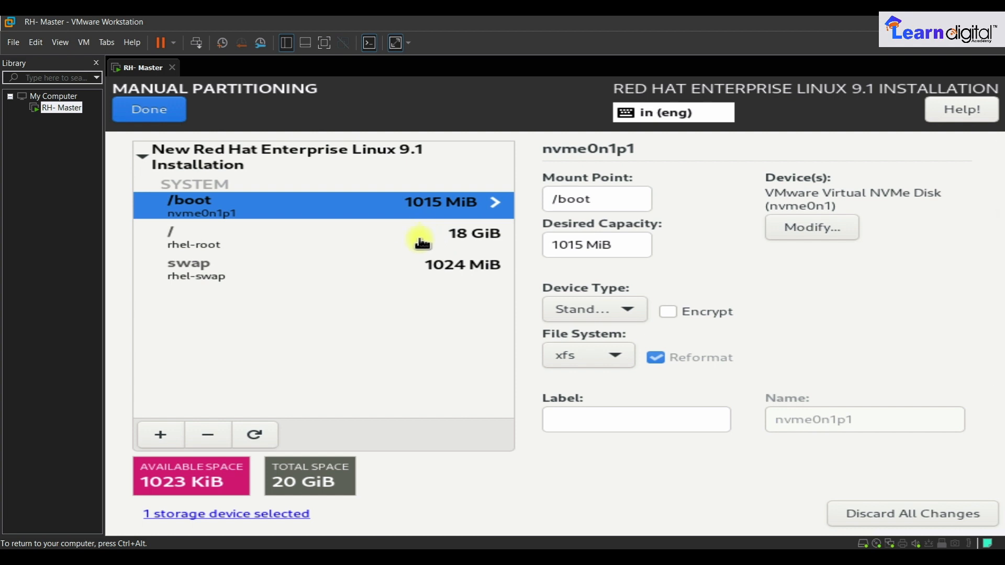
- Review the root partition and accept the 11 changes in the Summary of Changes
{"action": "left_click", "coordinate": [185, 245]}
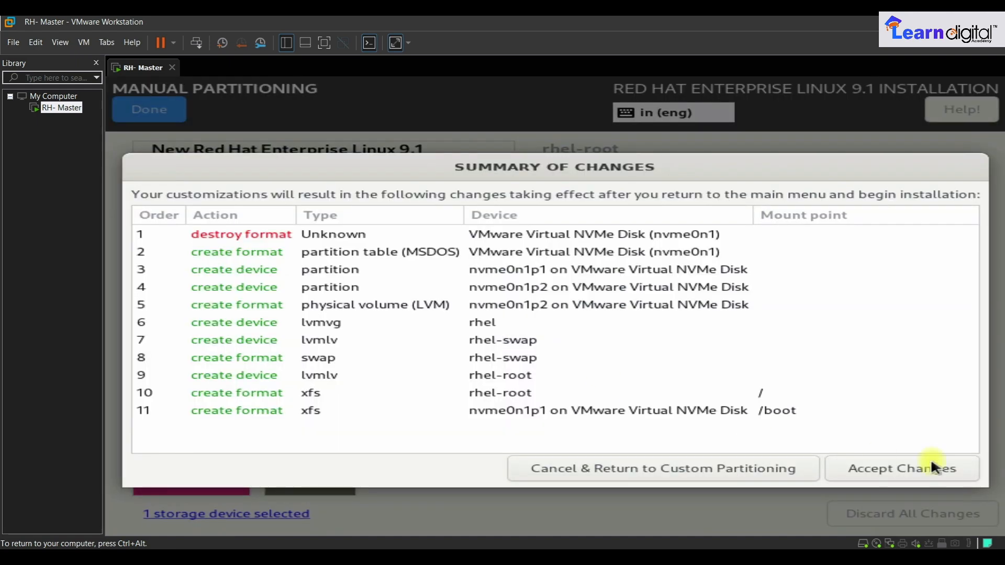
{"action": "left_click", "coordinate": [897, 467]}
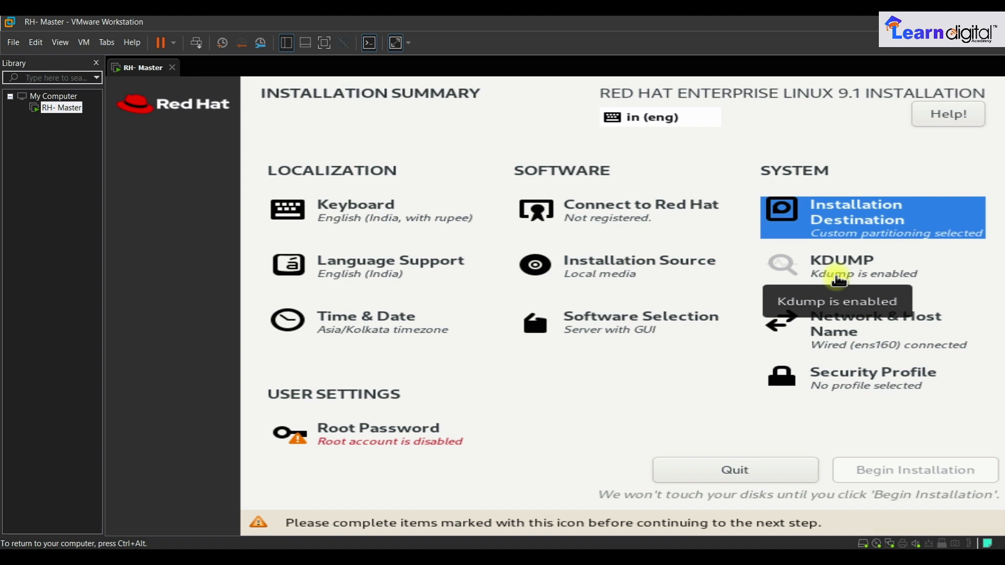
- Apply the host name 'master' and confirm Security Profile without selecting a profile
{"action": "left_click", "coordinate": [887, 319]}
{"action": "left_click", "coordinate": [256, 489]}
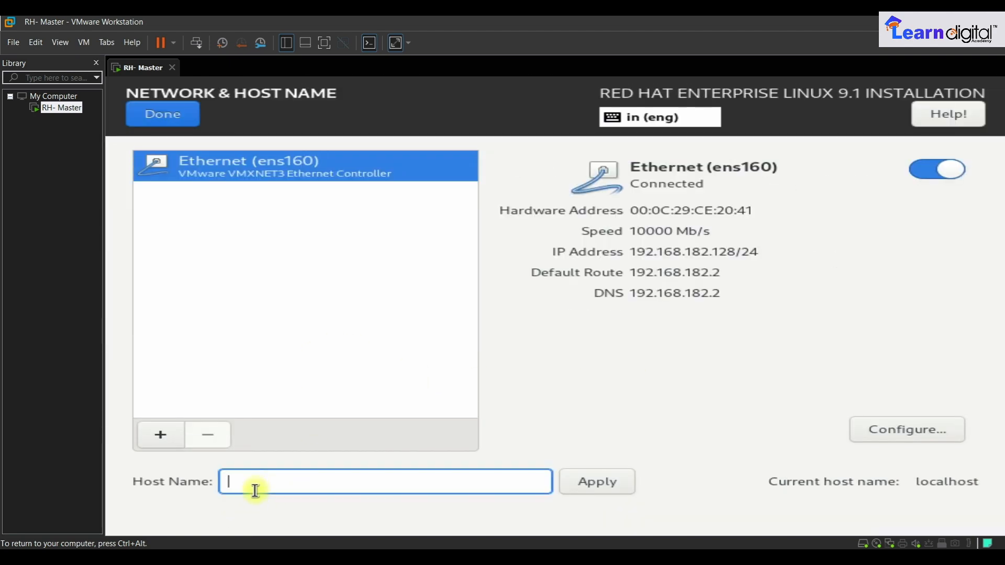
{"action": "type", "text": "master"}
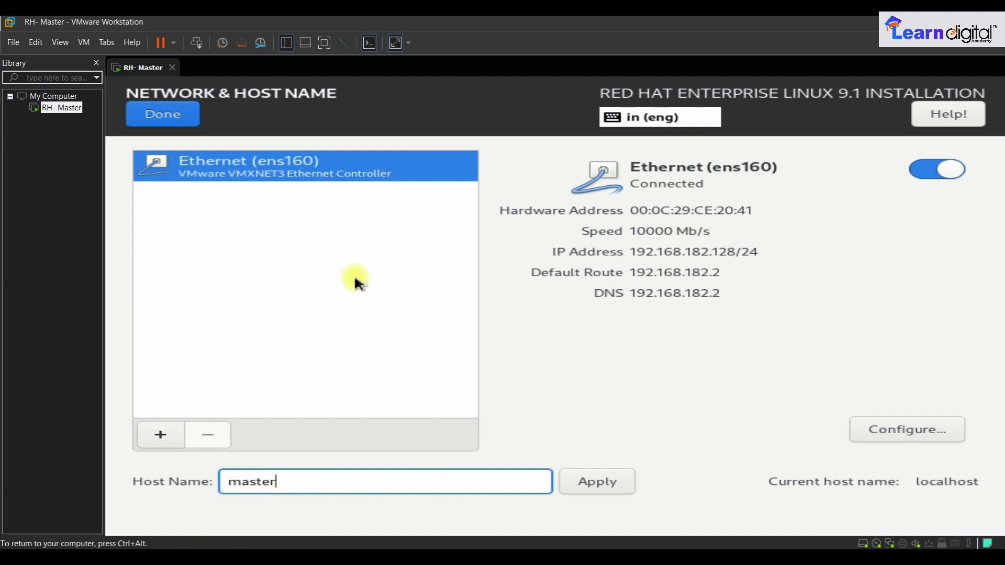
{"action": "left_click", "coordinate": [603, 490]}
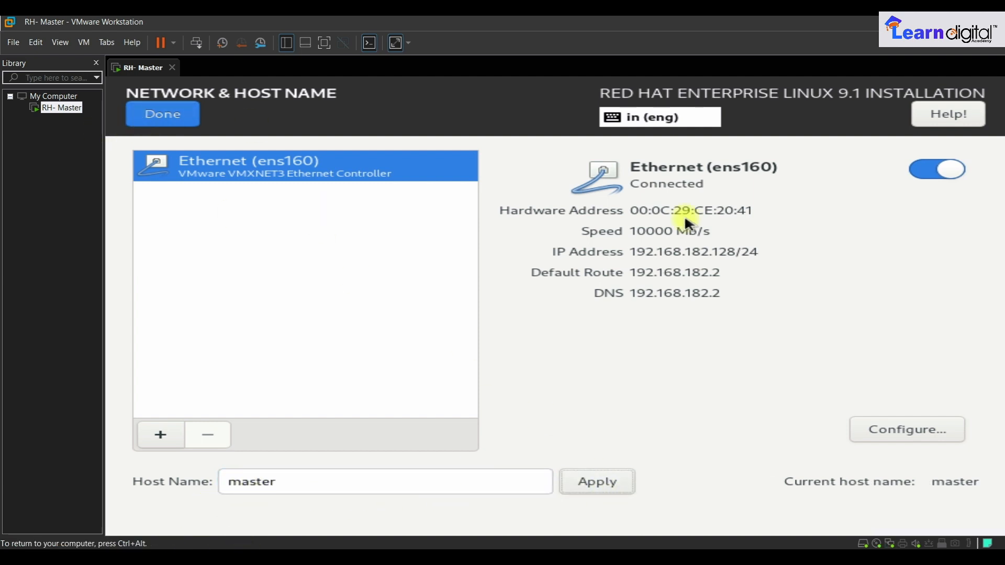
{"action": "left_click", "coordinate": [147, 113]}
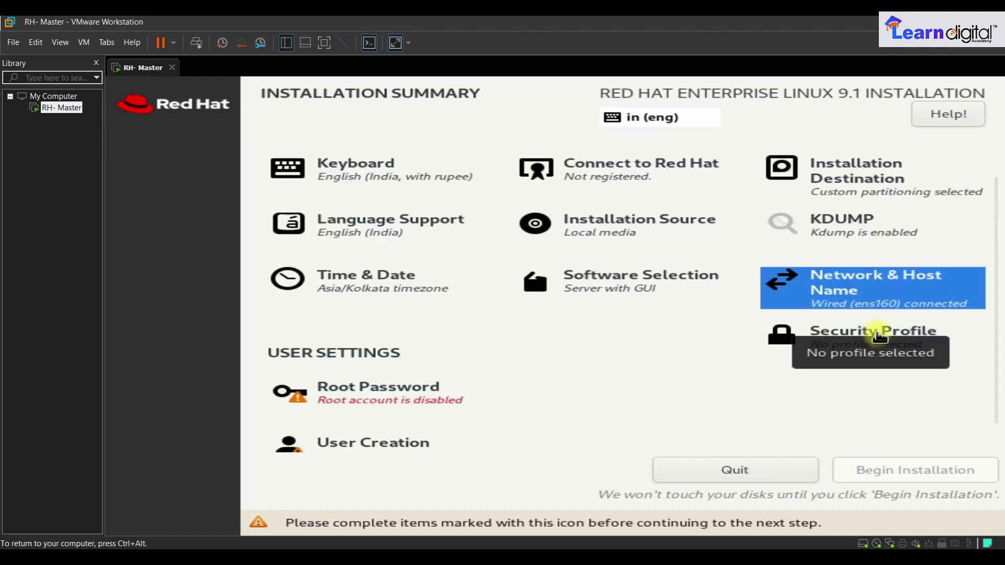
{"action": "left_click", "coordinate": [879, 335]}
{"action": "left_click", "coordinate": [150, 108]}
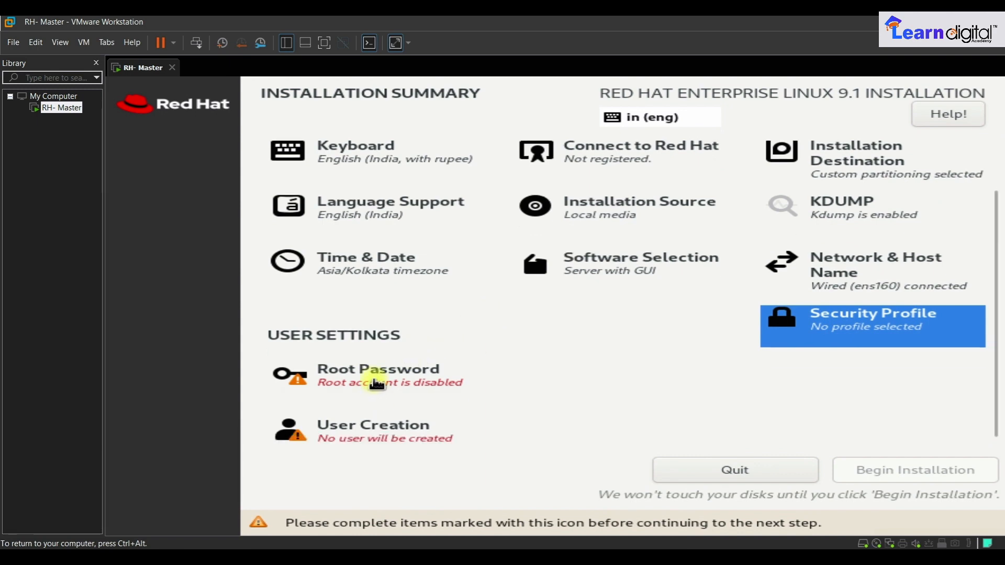
- Enter and confirm the root password and allow root SSH login with password
{"action": "left_click", "coordinate": [376, 384]}
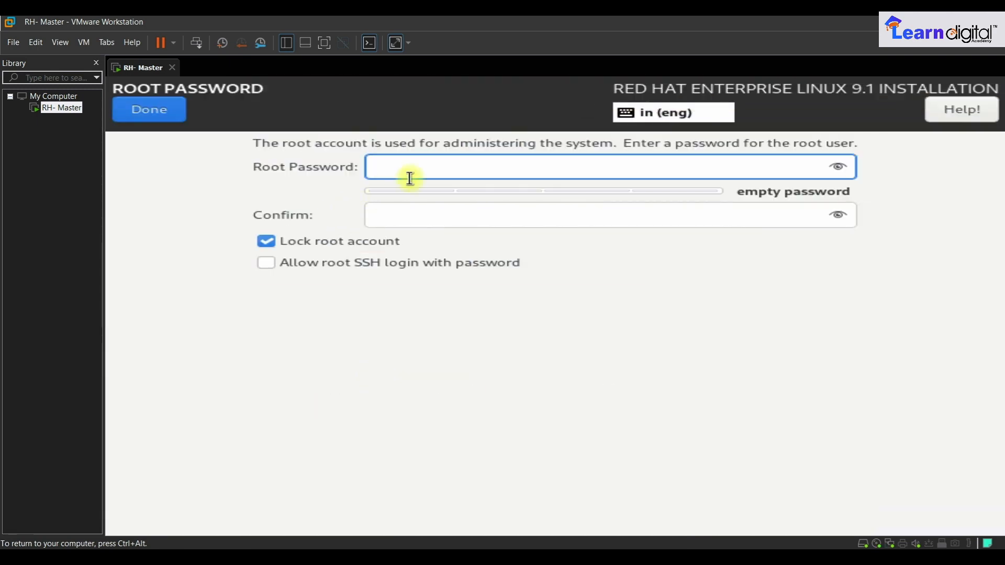
{"action": "type", "text": "••••"}
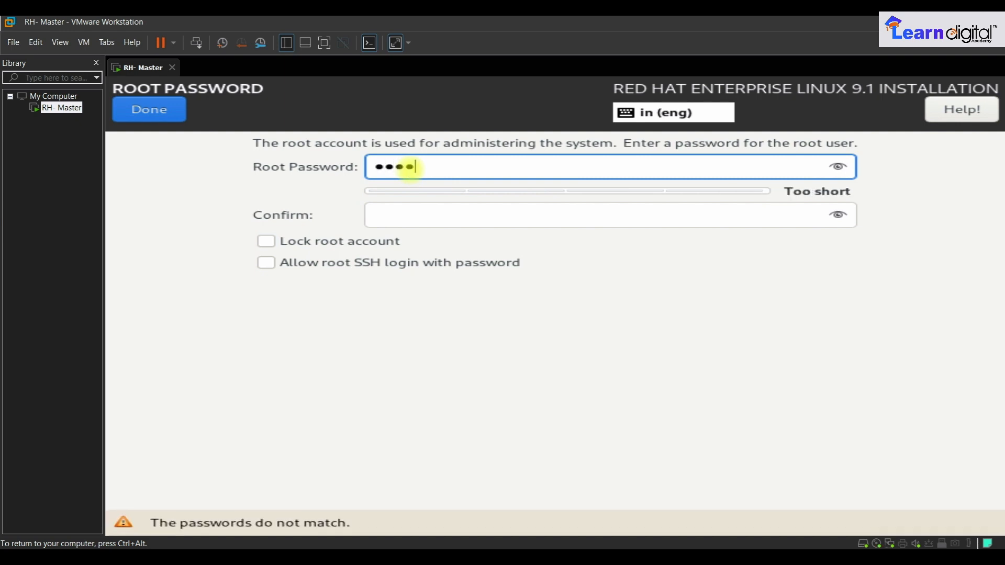
{"action": "type", "text": "••"}
{"action": "key", "text": "Tab"}
{"action": "type", "text": "•••••••"}
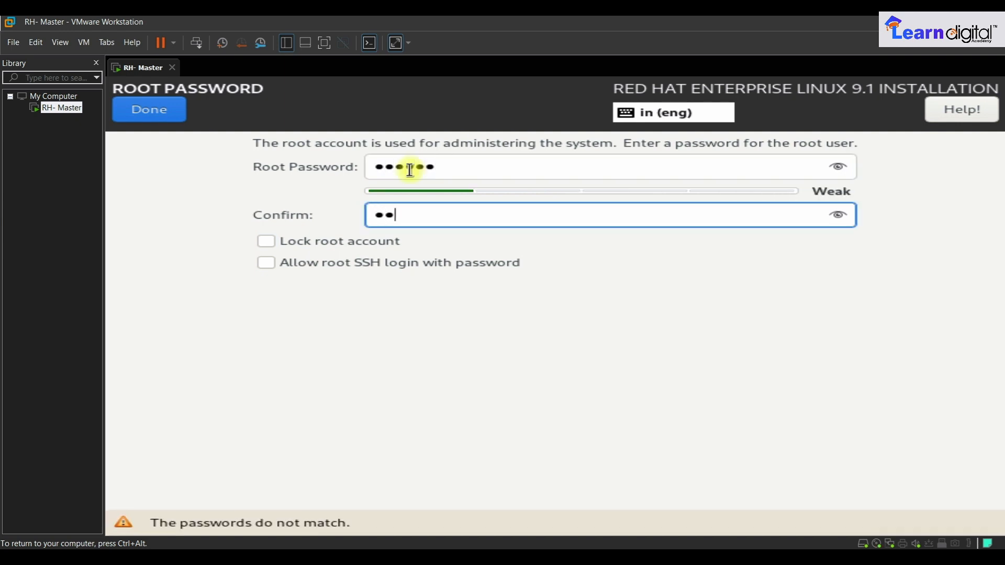
{"action": "key", "text": "Tab"}
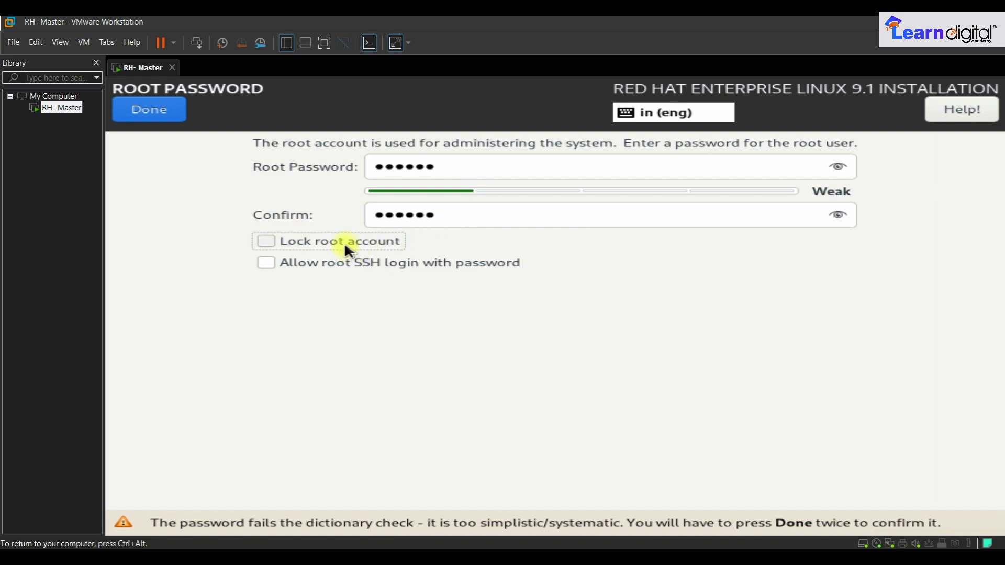
{"action": "left_click", "coordinate": [267, 263]}
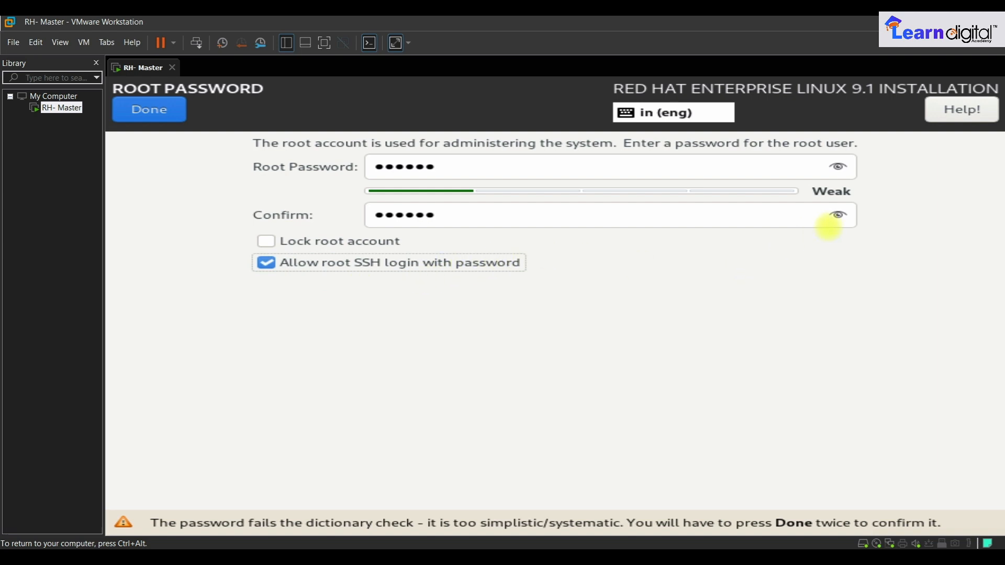
{"action": "left_click", "coordinate": [838, 215]}
{"action": "left_click", "coordinate": [839, 167]}
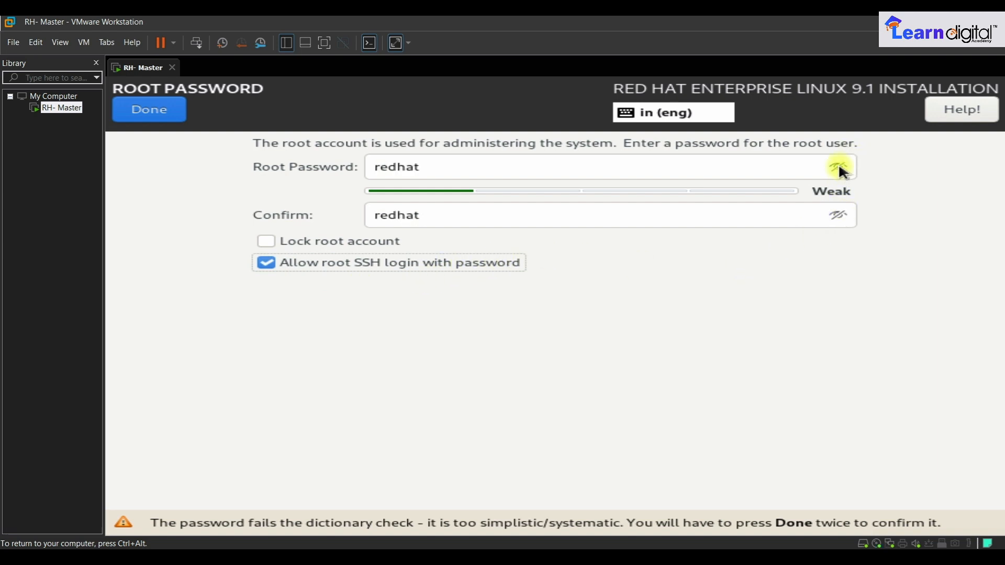
- Accept the weak root password and return to the Installation Summary
{"action": "left_click", "coordinate": [167, 115]}
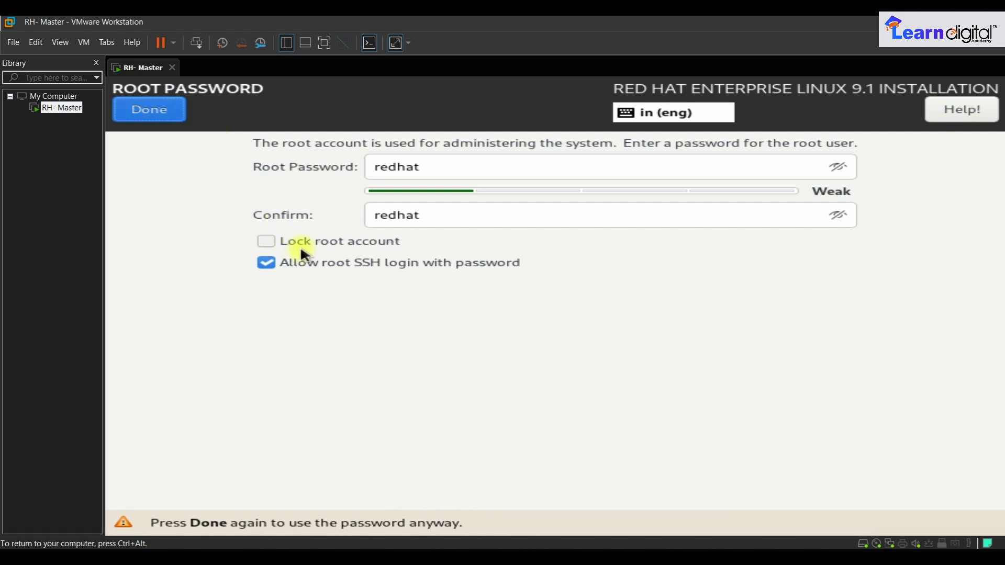
{"action": "left_click", "coordinate": [168, 113]}
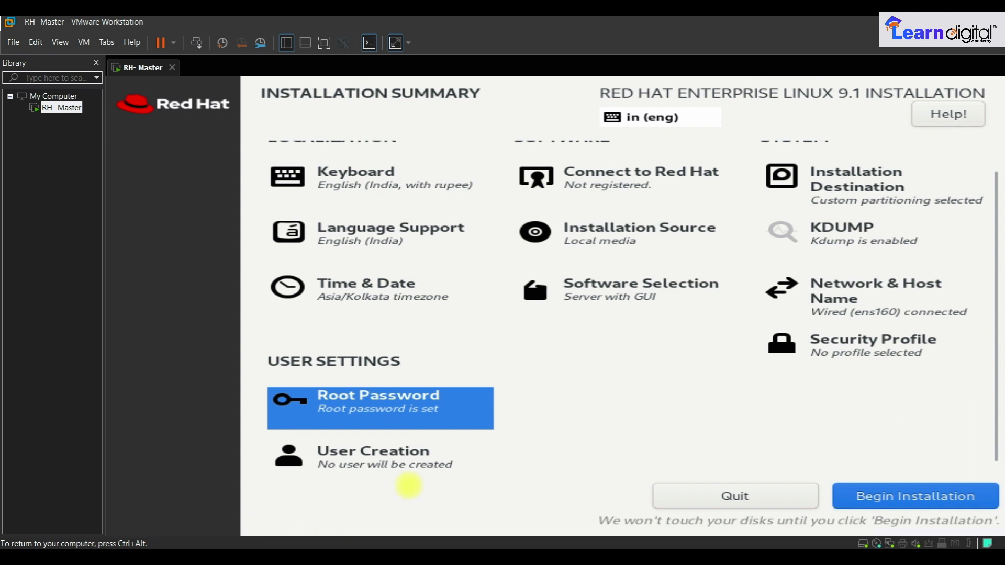
{"action": "left_click", "coordinate": [360, 407]}
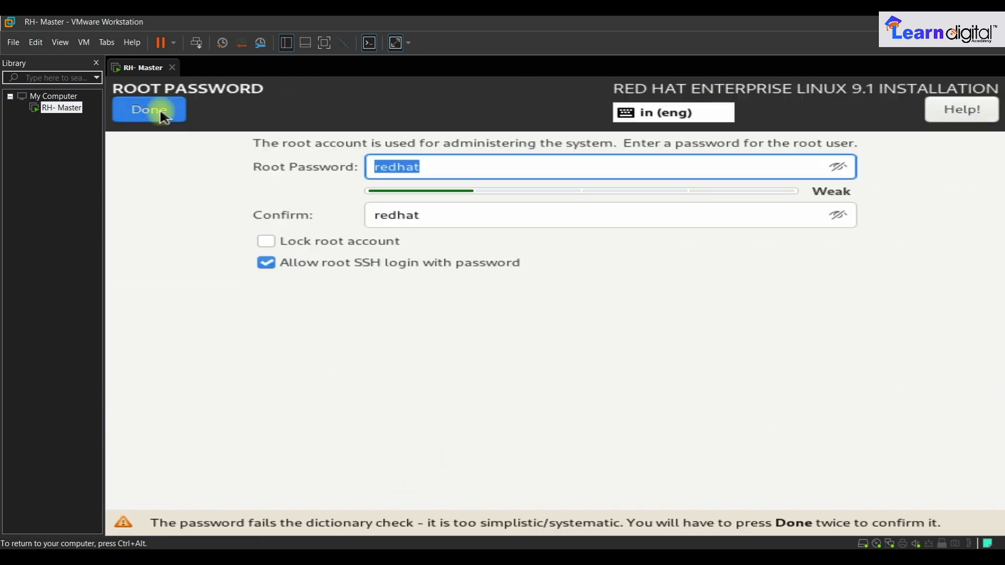
{"action": "left_click", "coordinate": [164, 116]}
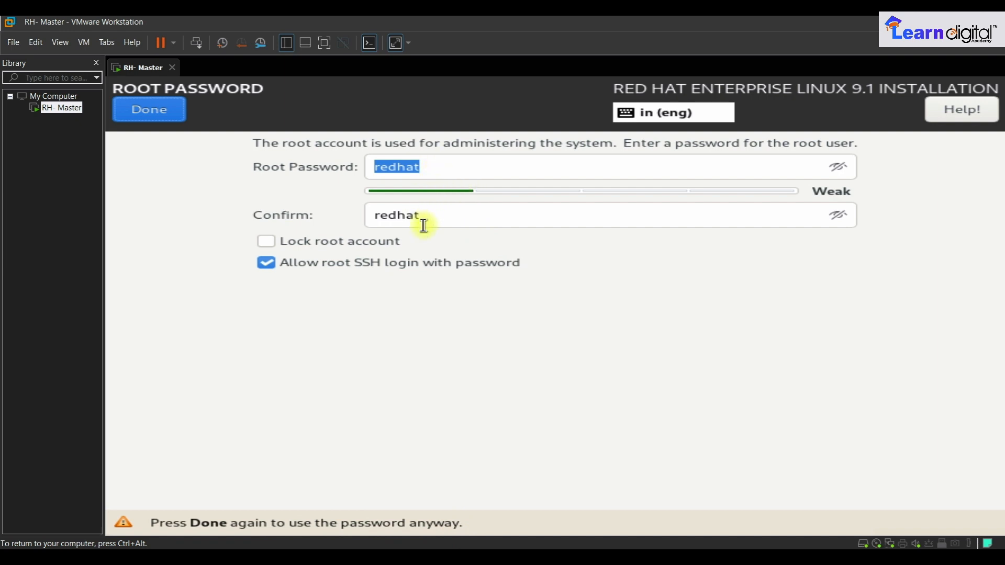
{"action": "left_click", "coordinate": [152, 113]}
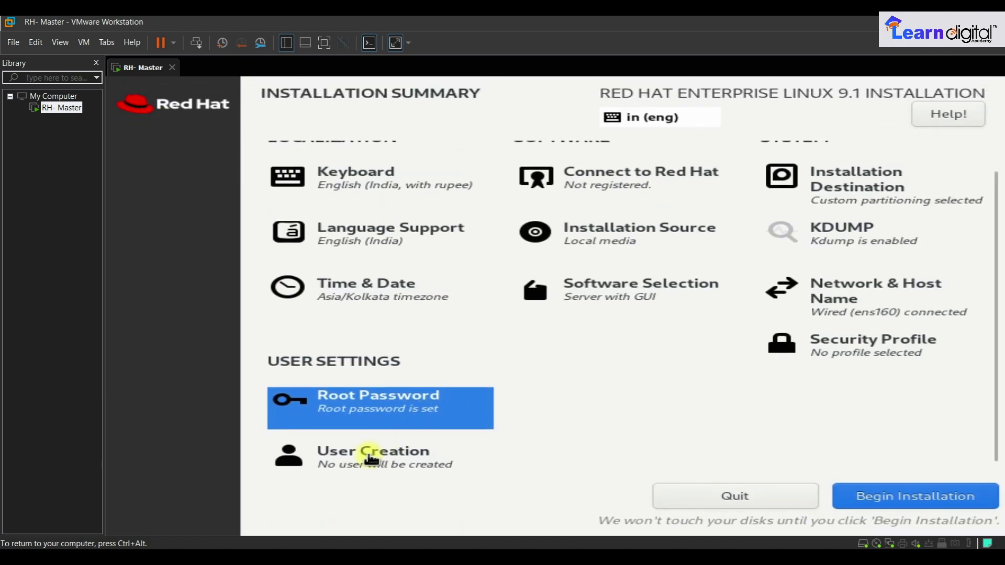
- Start a new user with full name 'Master' and make it an administrator
{"action": "left_click", "coordinate": [371, 459]}
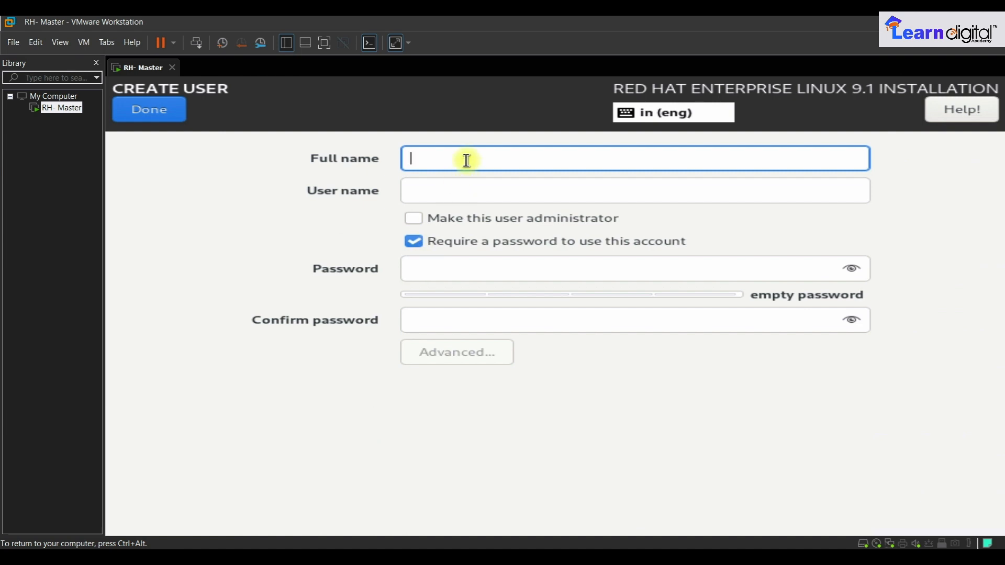
{"action": "type", "text": "Master"}
{"action": "key", "text": "Tab"}
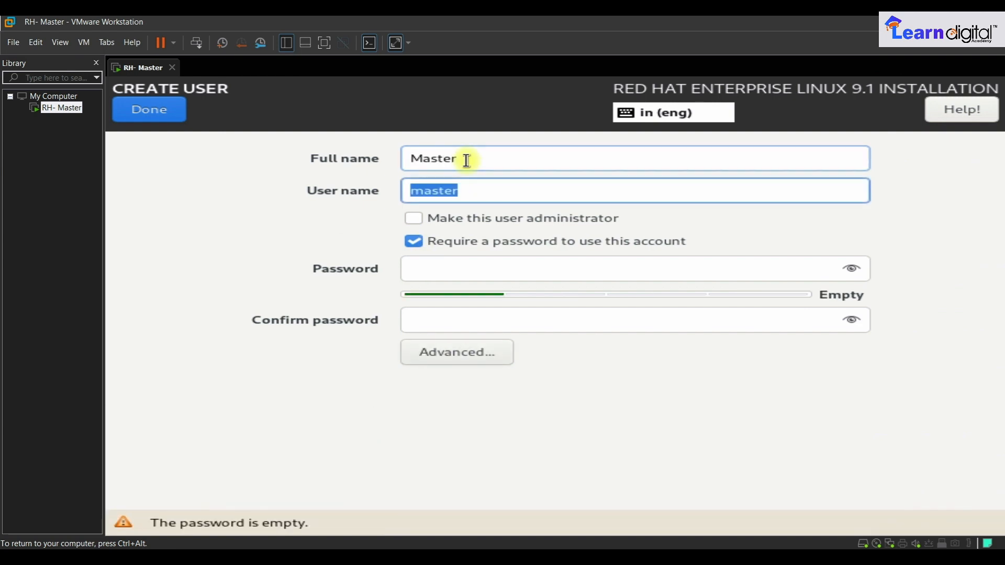
{"action": "key", "text": "Tab"}
{"action": "key", "text": "space"}
{"action": "key", "text": "Tab"}
{"action": "key", "text": "Tab"}
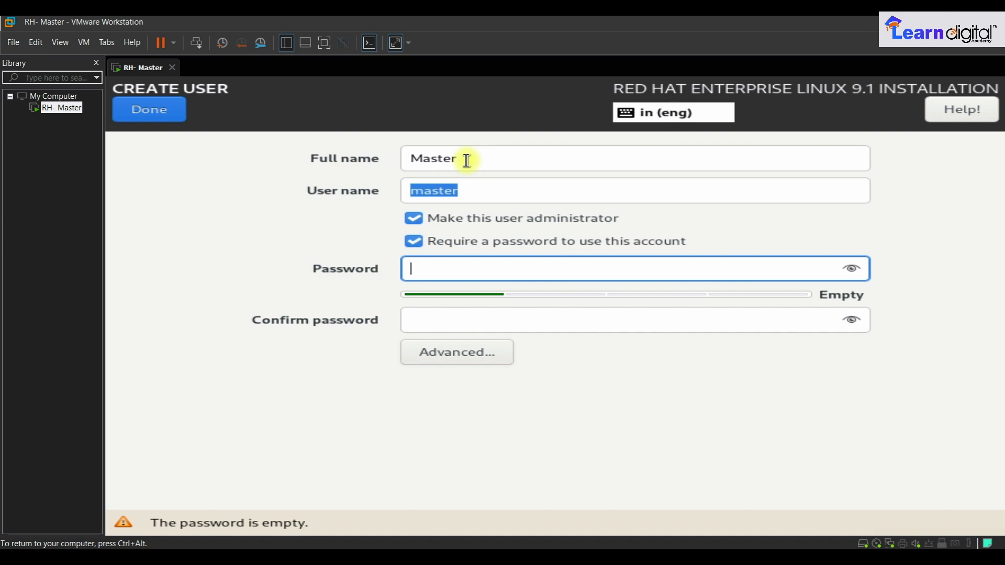
- Set and confirm the user's password, accepting it despite the weak-password warning
{"action": "type", "text": "*******"}
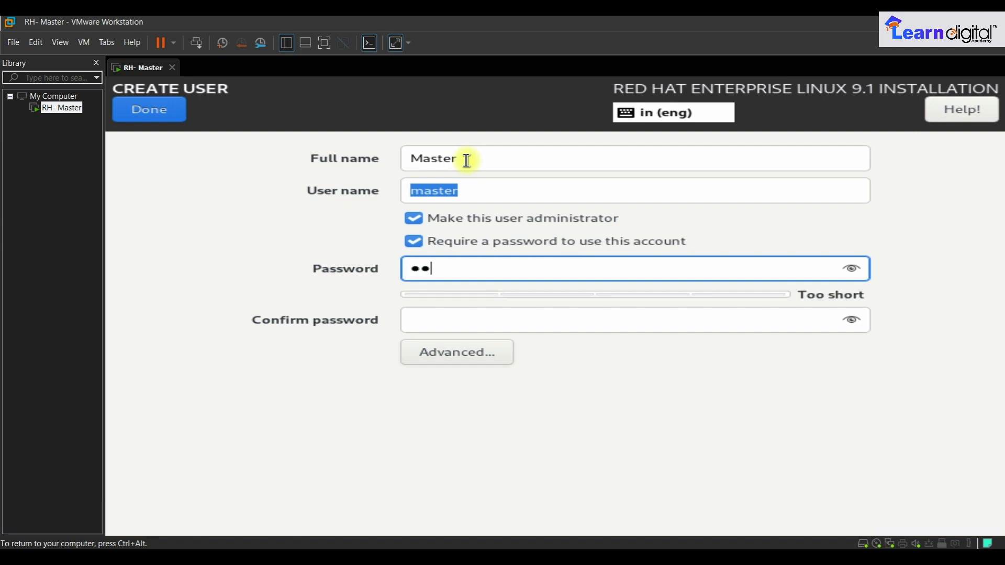
{"action": "key", "text": "Tab"}
{"action": "type", "text": "*******"}
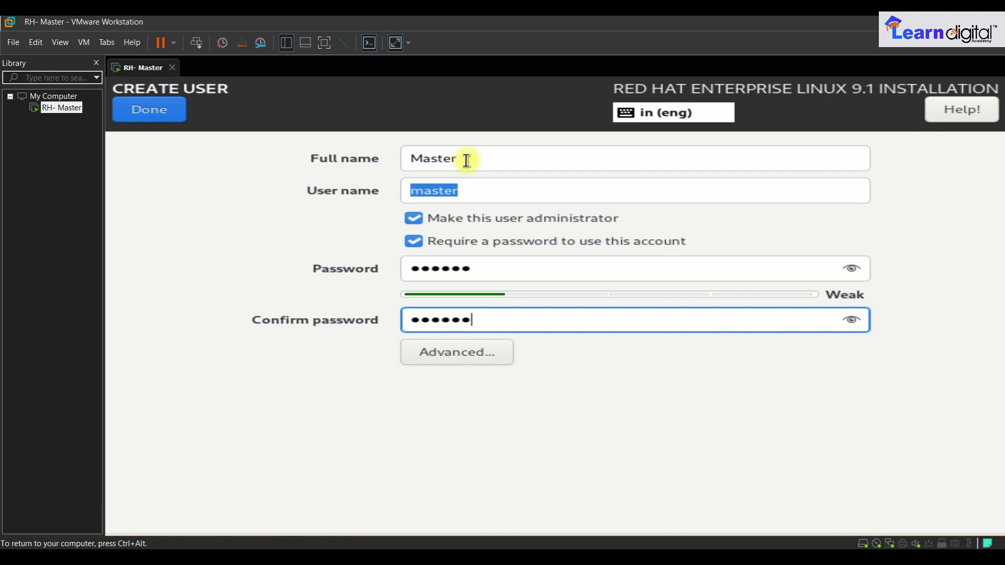
{"action": "left_click", "coordinate": [169, 122]}
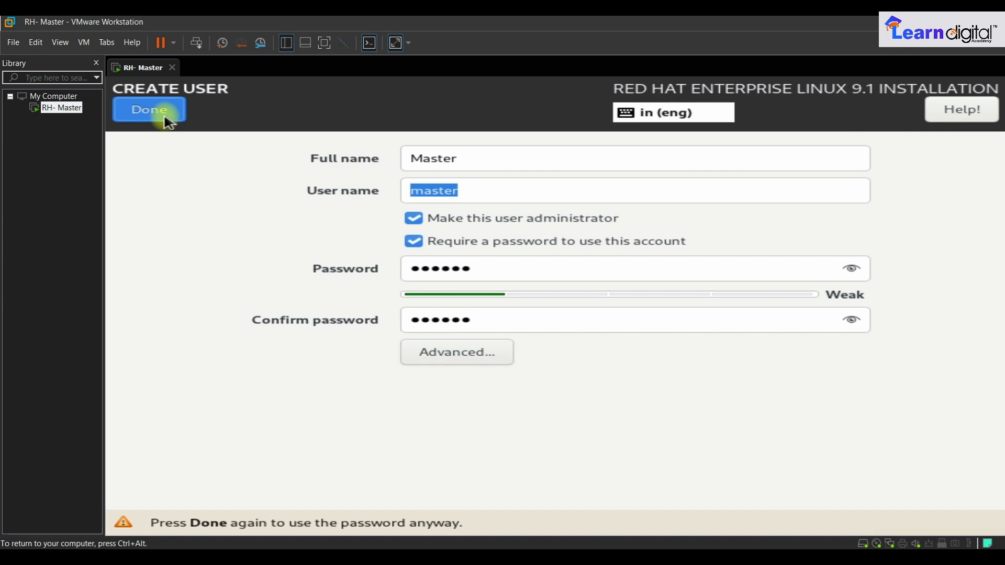
{"action": "left_click", "coordinate": [169, 123]}
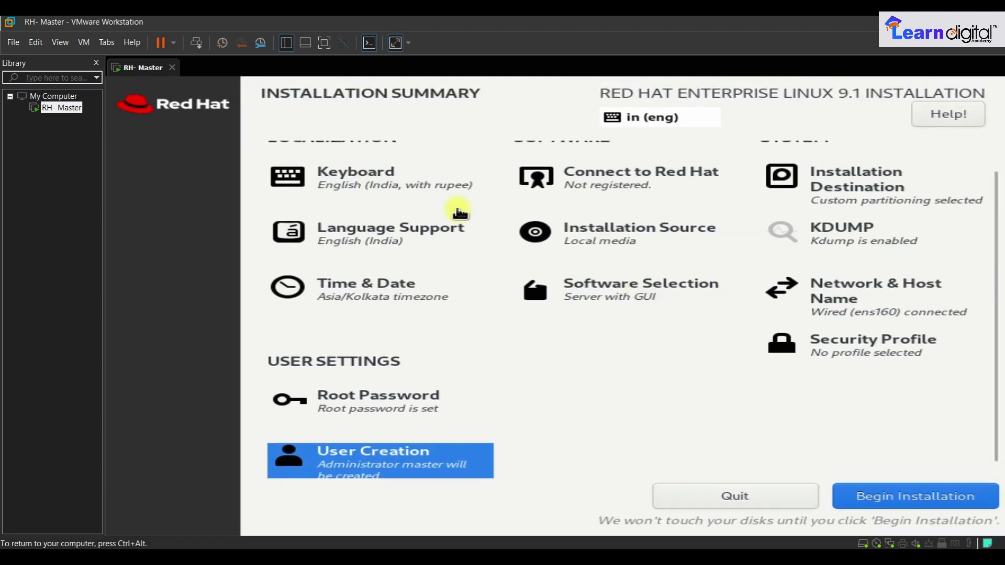
{"action": "scroll", "coordinate": [695, 262], "scroll_direction": "up", "scroll_amount": 1}
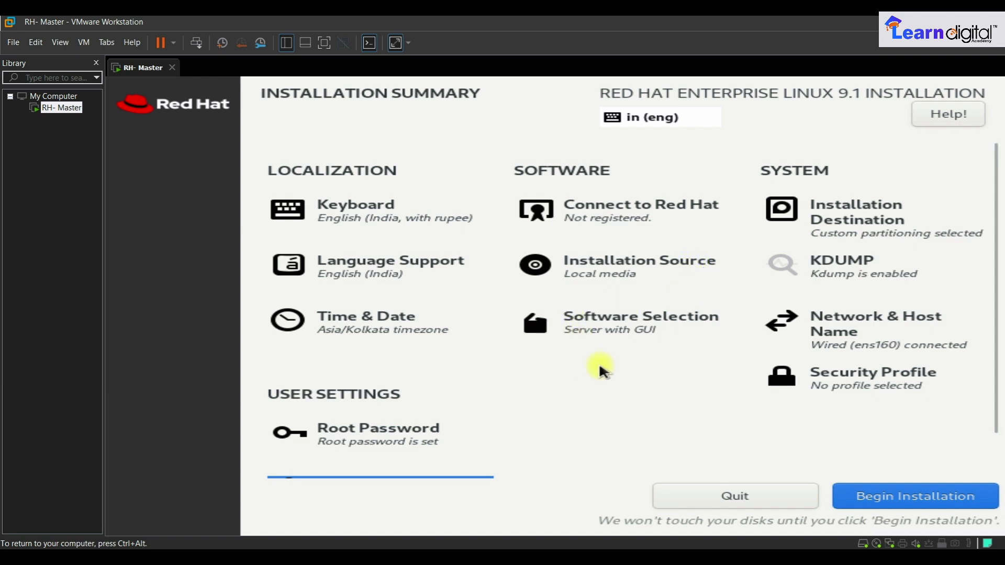
- In Software Selection, add DNS Name Server, File and Storage Server, FTP Server and Mail Server
{"action": "left_click", "coordinate": [658, 325]}
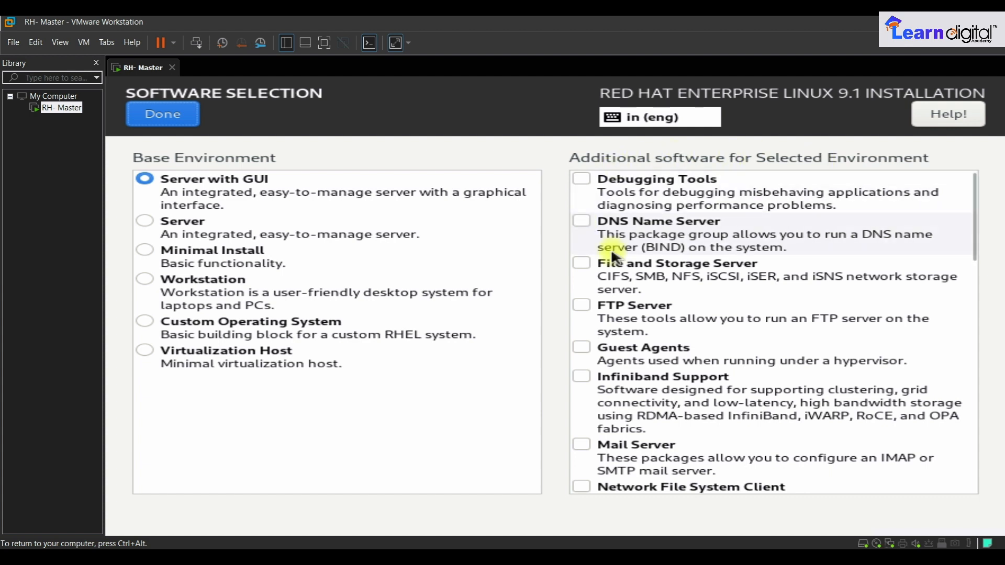
{"action": "left_click", "coordinate": [583, 220]}
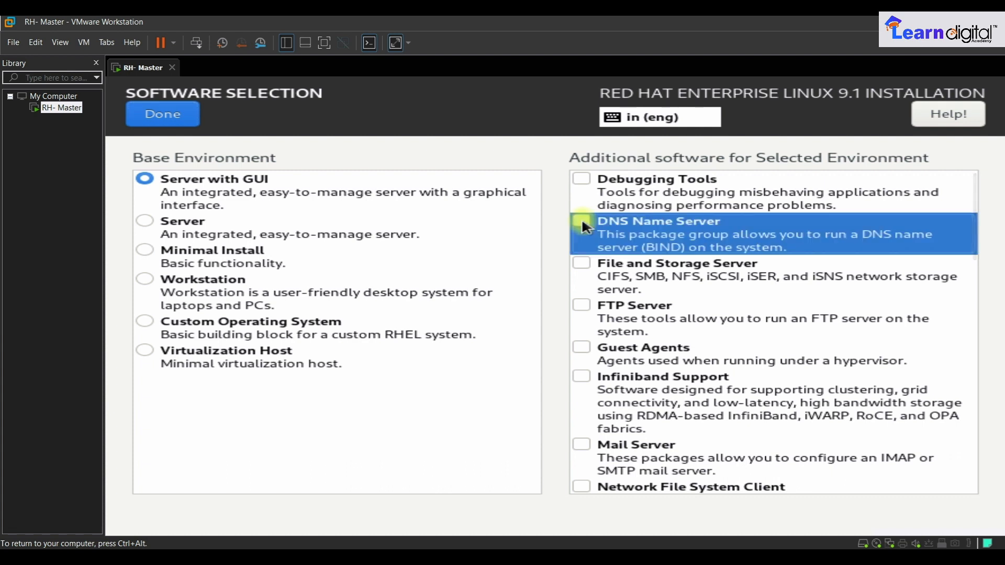
{"action": "left_click", "coordinate": [586, 265]}
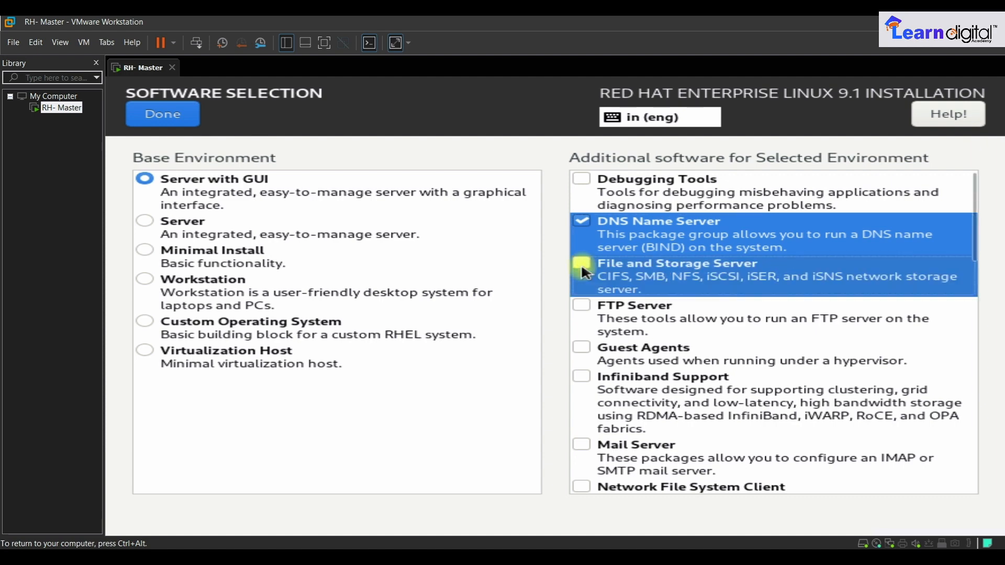
{"action": "left_click", "coordinate": [581, 304]}
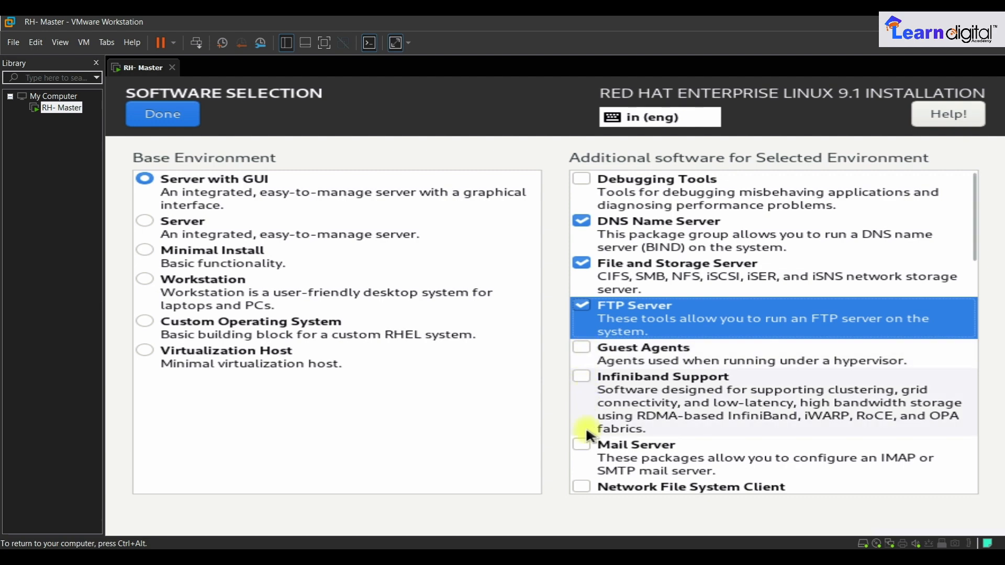
{"action": "left_click", "coordinate": [584, 445]}
{"action": "scroll", "coordinate": [637, 447], "scroll_direction": "down", "scroll_amount": 3}
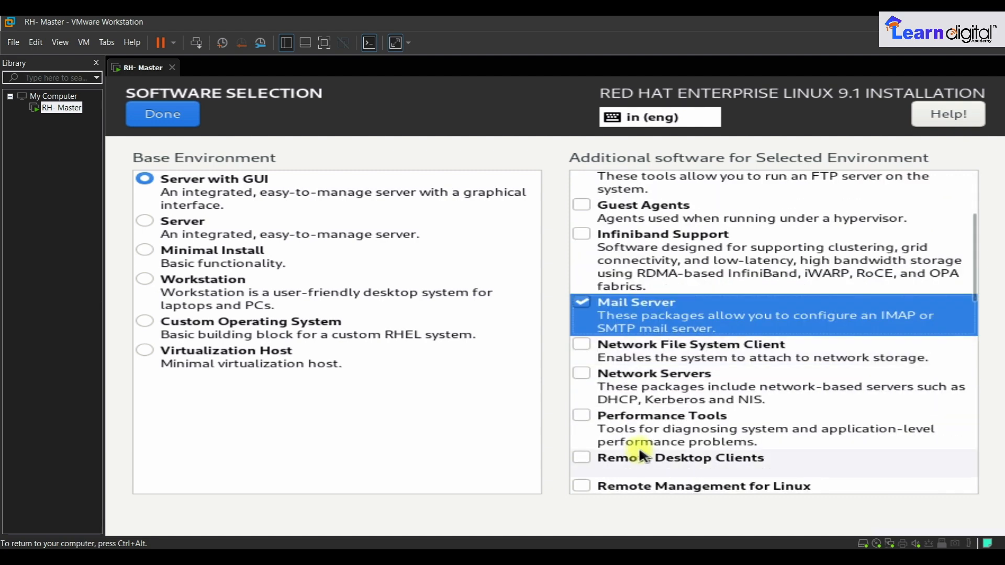
- Add NFS Client, Network Servers, Performance Tools, Remote Desktop Clients, Remote Management for Linux and Windows File Server
{"action": "left_click", "coordinate": [582, 345]}
{"action": "left_click", "coordinate": [580, 374]}
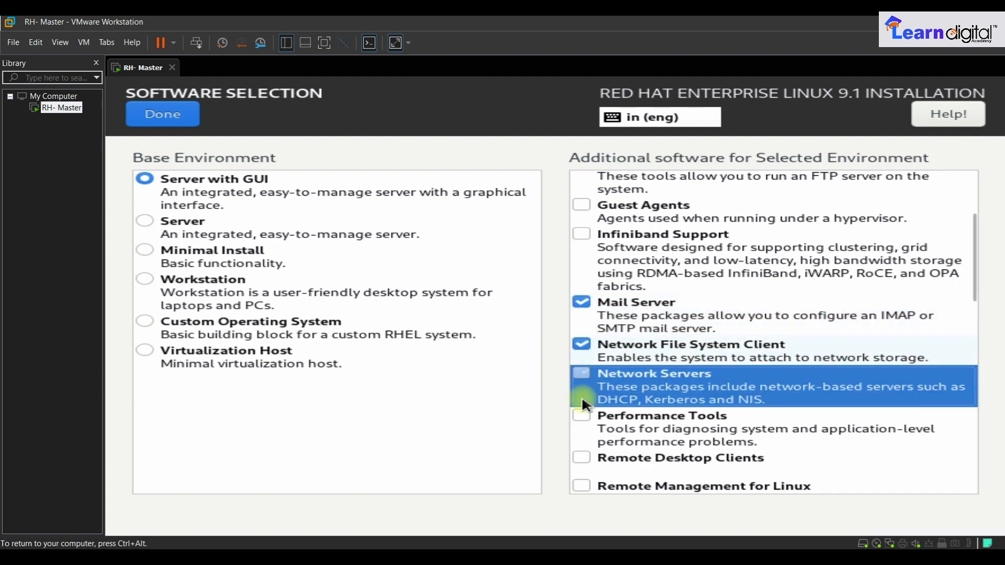
{"action": "left_click", "coordinate": [580, 416]}
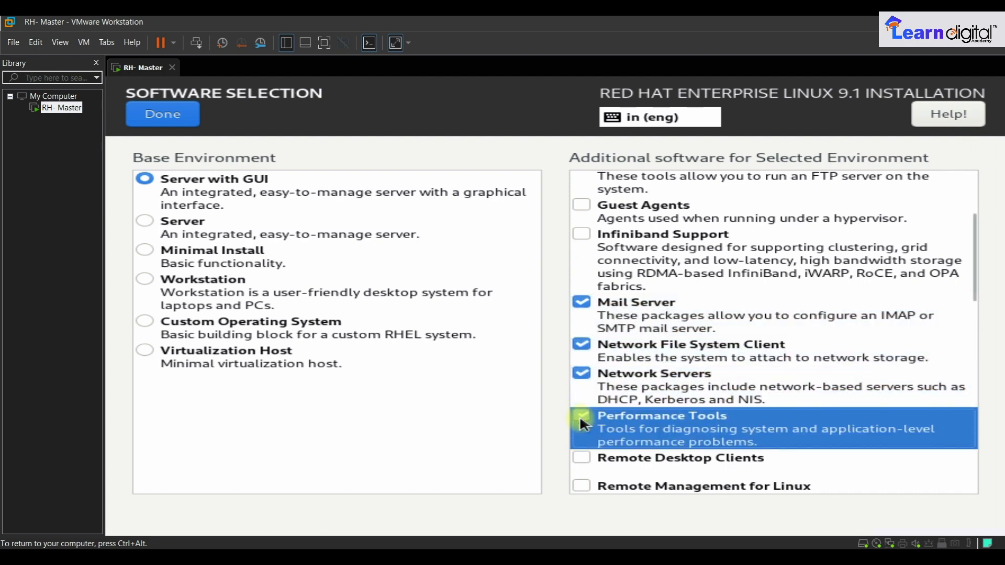
{"action": "left_click", "coordinate": [581, 458]}
{"action": "left_click", "coordinate": [583, 450]}
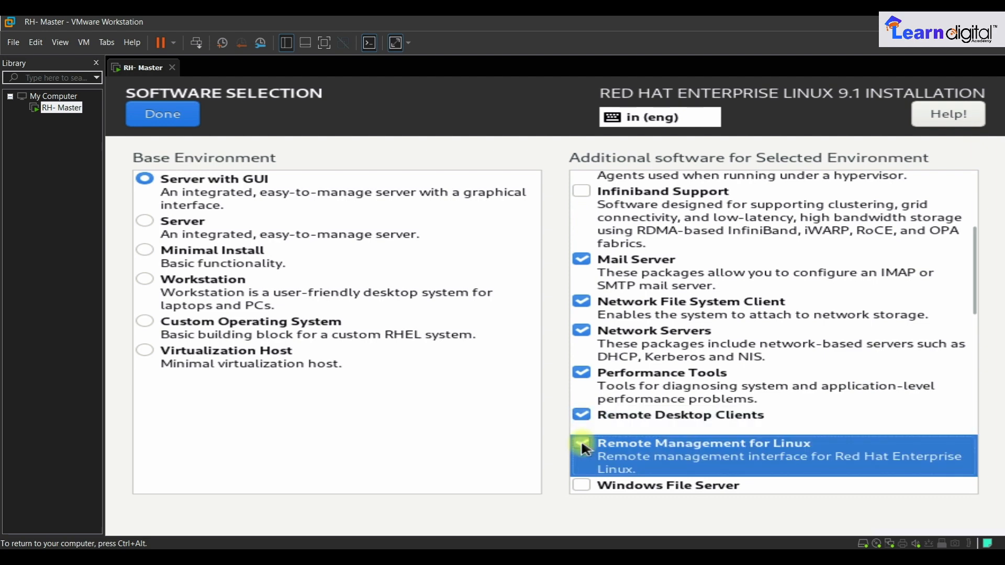
{"action": "scroll", "coordinate": [582, 448], "scroll_direction": "down", "scroll_amount": 2}
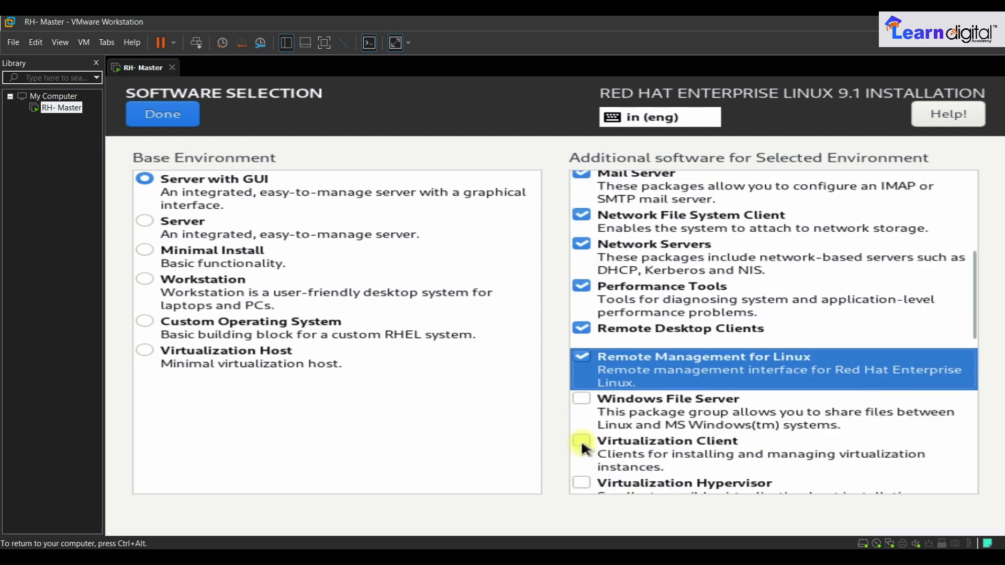
{"action": "left_click", "coordinate": [582, 399]}
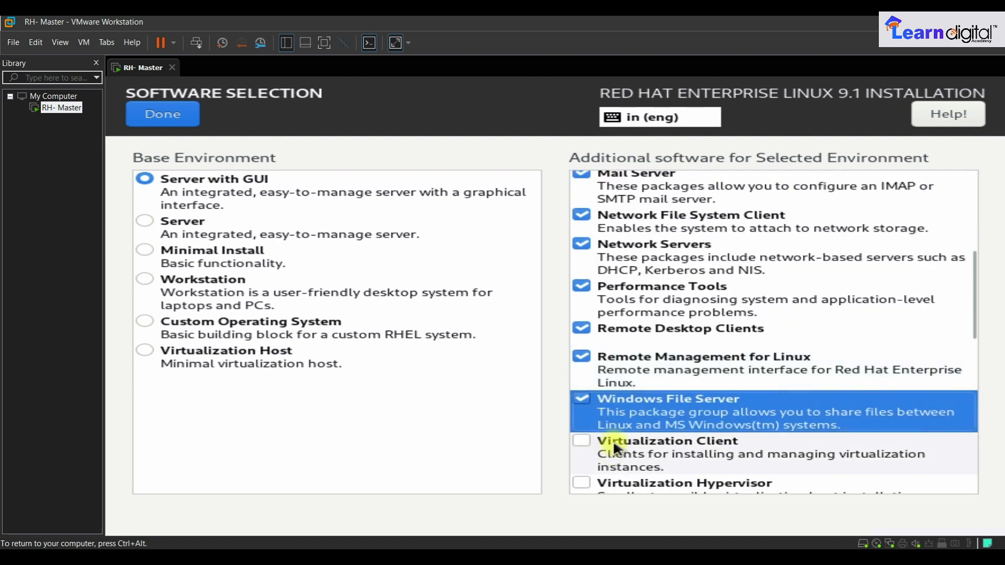
{"action": "scroll", "coordinate": [603, 432], "scroll_direction": "down", "scroll_amount": 5}
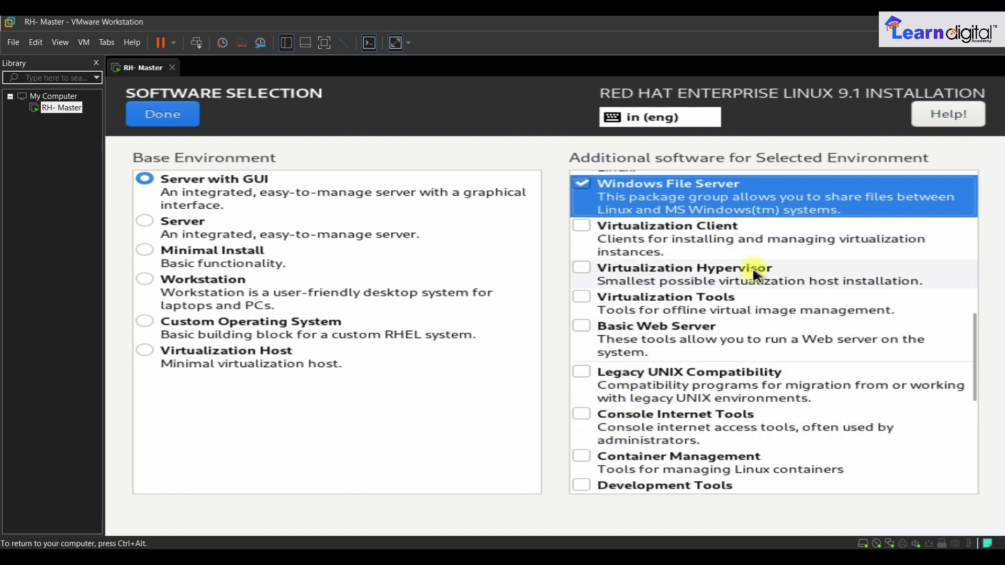
- Add Basic Web Server, Legacy UNIX Compatibility, Graphical Administration Tools, Security Tools and System Tools
{"action": "left_click", "coordinate": [584, 325]}
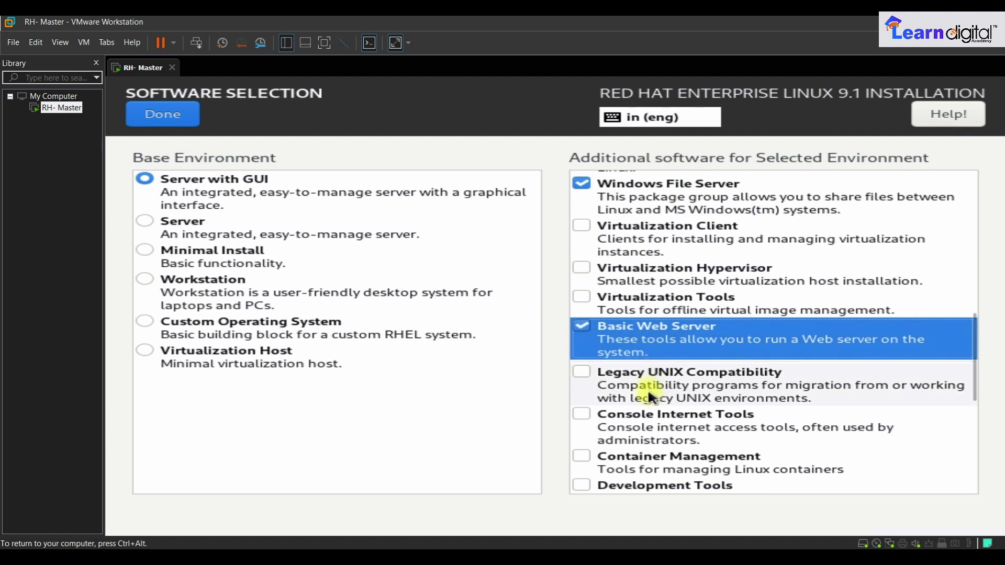
{"action": "left_click", "coordinate": [583, 372]}
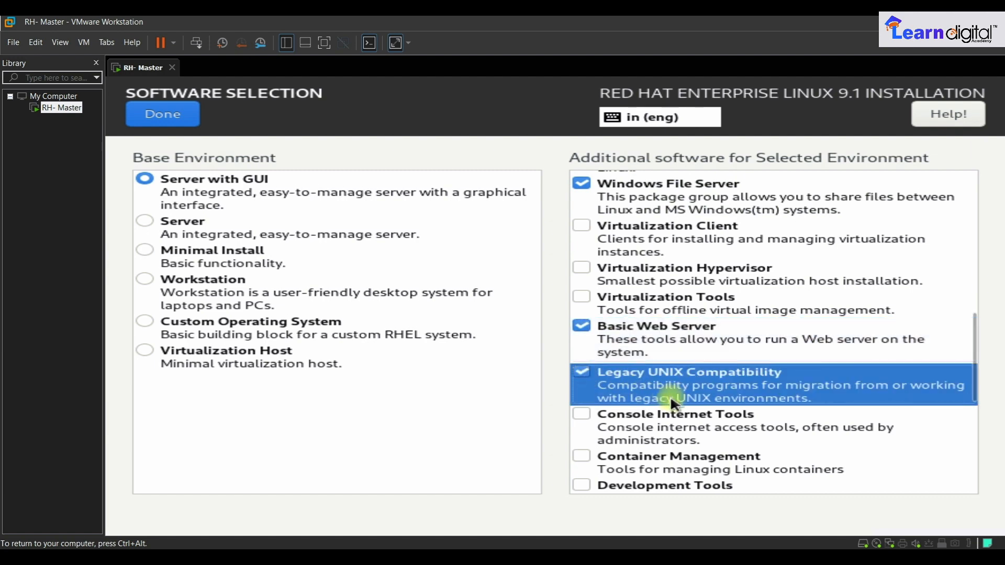
{"action": "scroll", "coordinate": [670, 394], "scroll_direction": "down", "scroll_amount": 3}
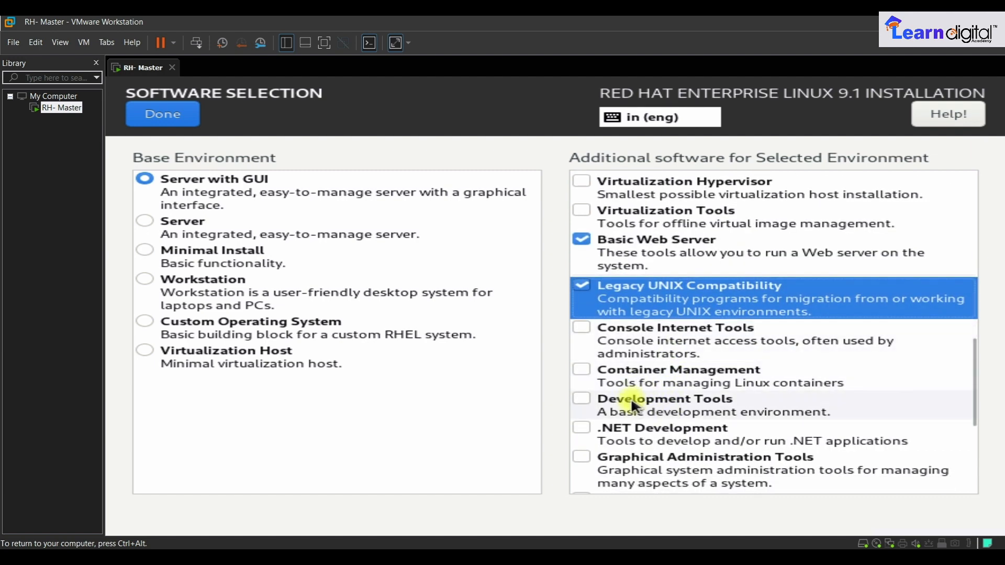
{"action": "left_click", "coordinate": [582, 458]}
{"action": "scroll", "coordinate": [791, 426], "scroll_direction": "down", "scroll_amount": 3}
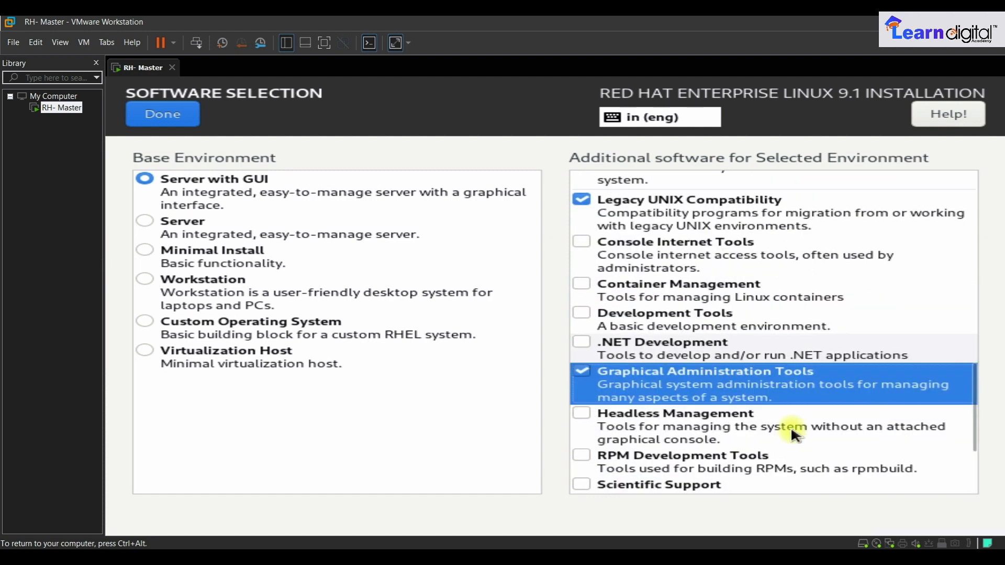
{"action": "scroll", "coordinate": [790, 427], "scroll_direction": "down", "scroll_amount": 5}
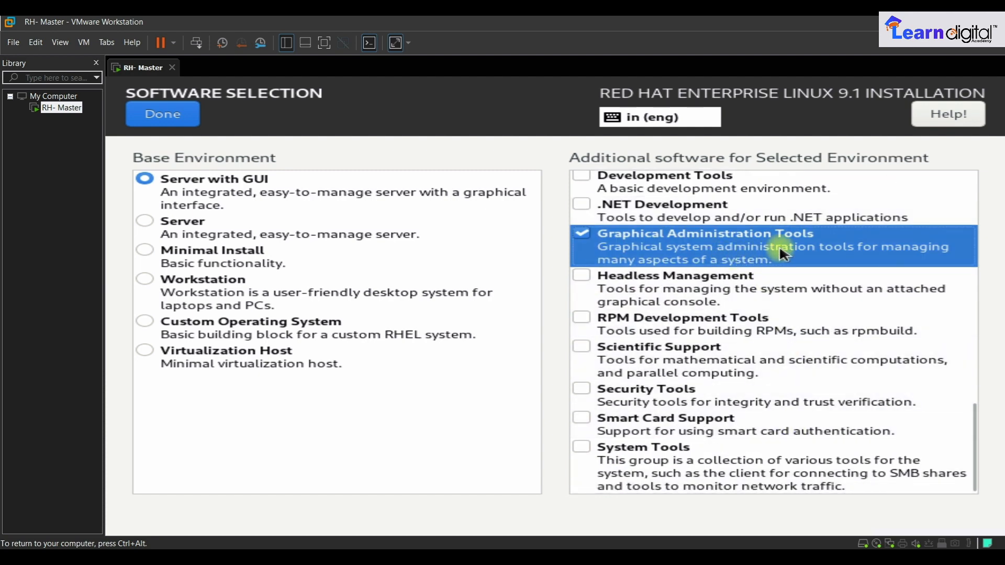
{"action": "left_click", "coordinate": [581, 388]}
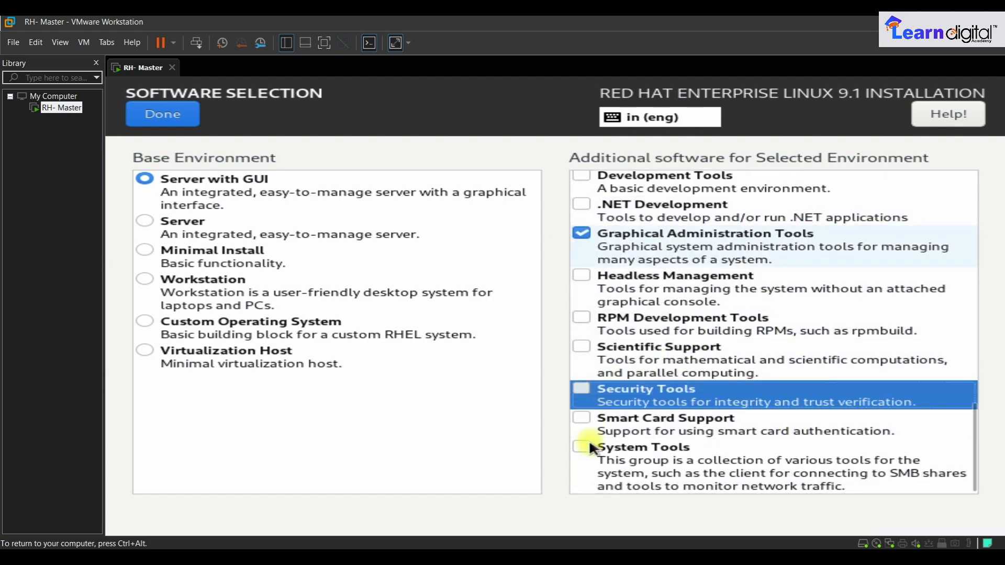
{"action": "left_click", "coordinate": [583, 446]}
{"action": "scroll", "coordinate": [842, 373], "scroll_direction": "up", "scroll_amount": 5}
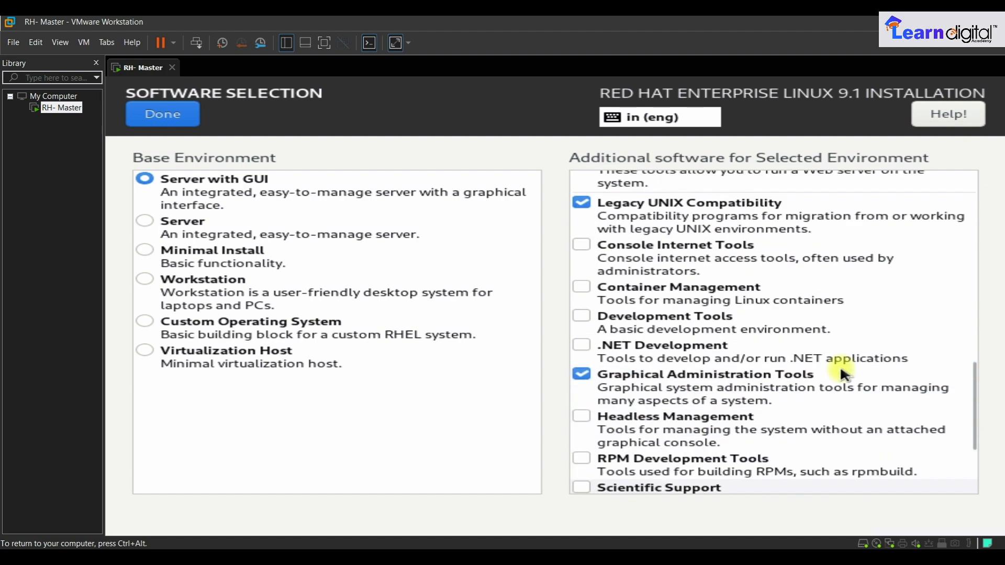
{"action": "scroll", "coordinate": [841, 372], "scroll_direction": "up", "scroll_amount": 10}
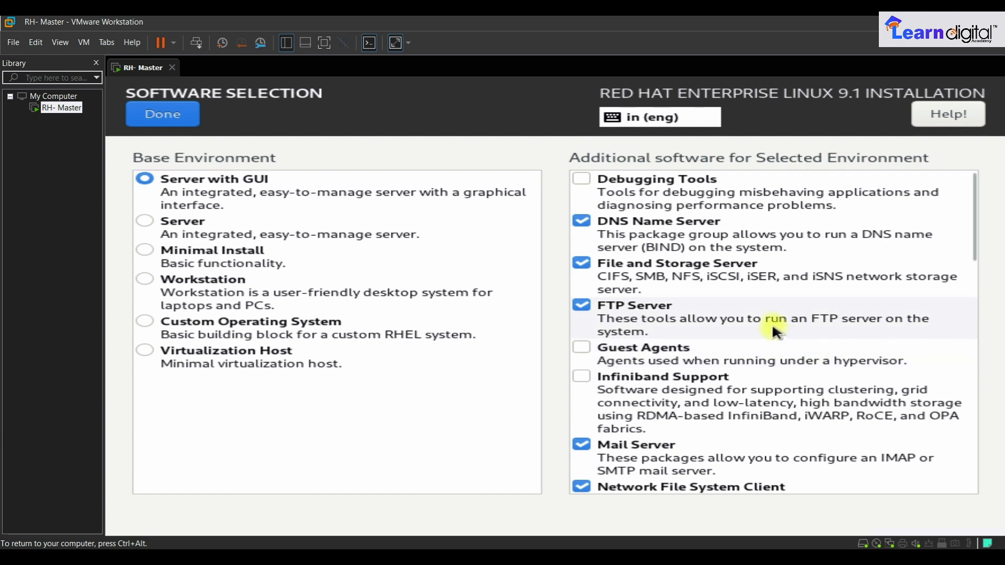
- Remove DNS Name Server, File and Storage Server, FTP Server, Mail Server and Windows File Server, then confirm the selection
{"action": "left_click", "coordinate": [582, 221]}
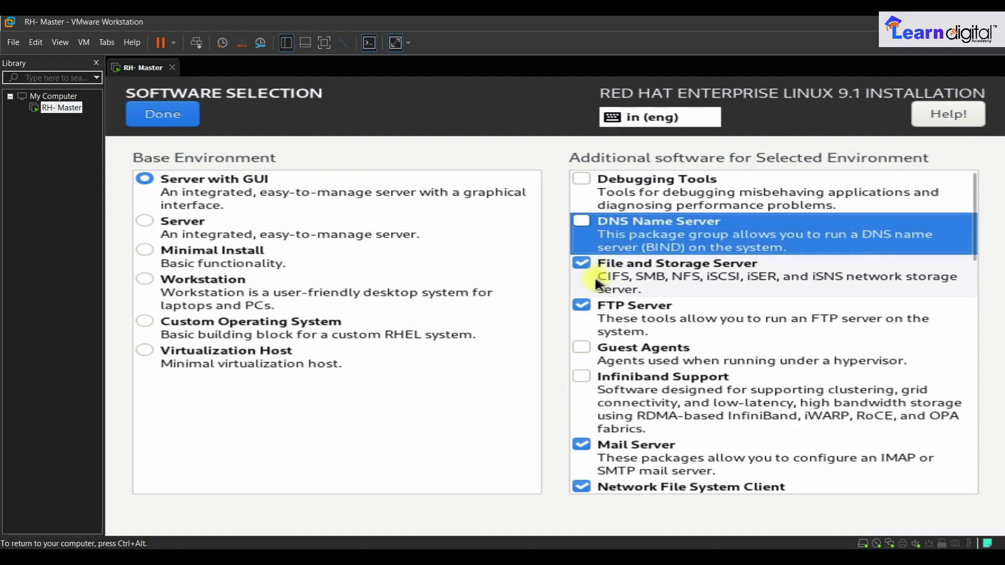
{"action": "left_click", "coordinate": [584, 261]}
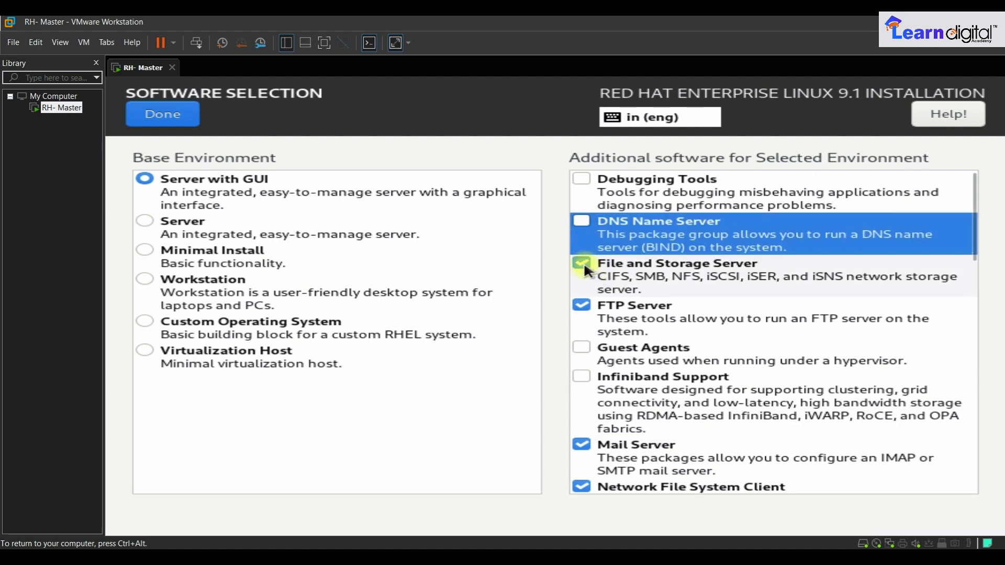
{"action": "left_click", "coordinate": [584, 306]}
{"action": "left_click", "coordinate": [582, 444]}
{"action": "scroll", "coordinate": [582, 444], "scroll_direction": "down", "scroll_amount": 3}
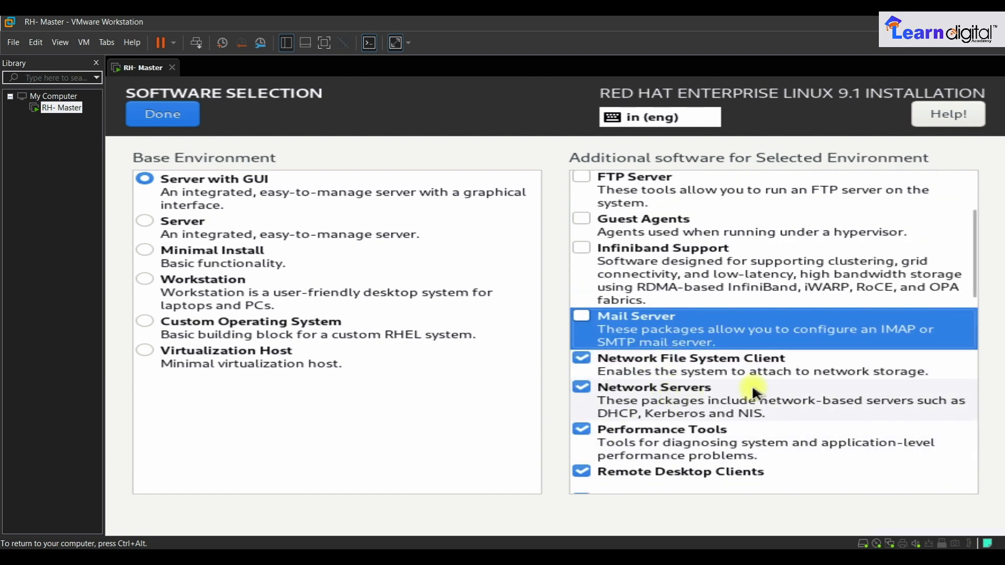
{"action": "left_click_drag", "start_coordinate": [972, 274], "coordinate": [965, 352]}
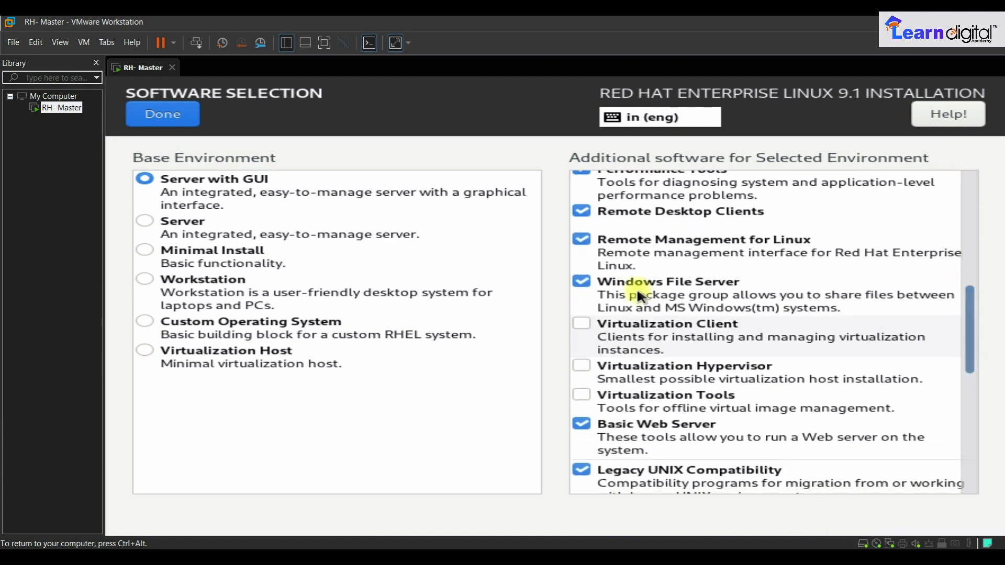
{"action": "left_click", "coordinate": [581, 282]}
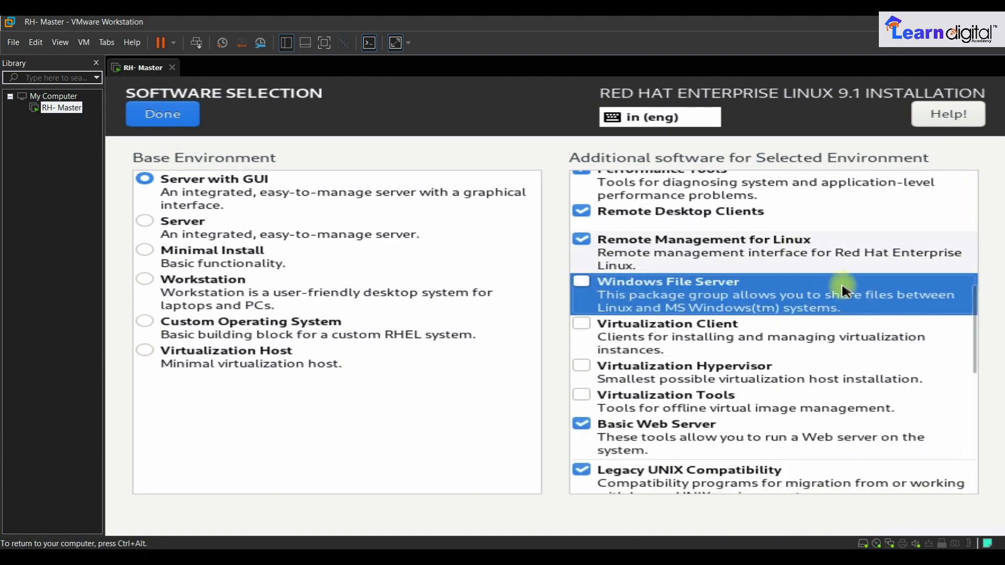
{"action": "left_click_drag", "start_coordinate": [972, 305], "coordinate": [969, 442]}
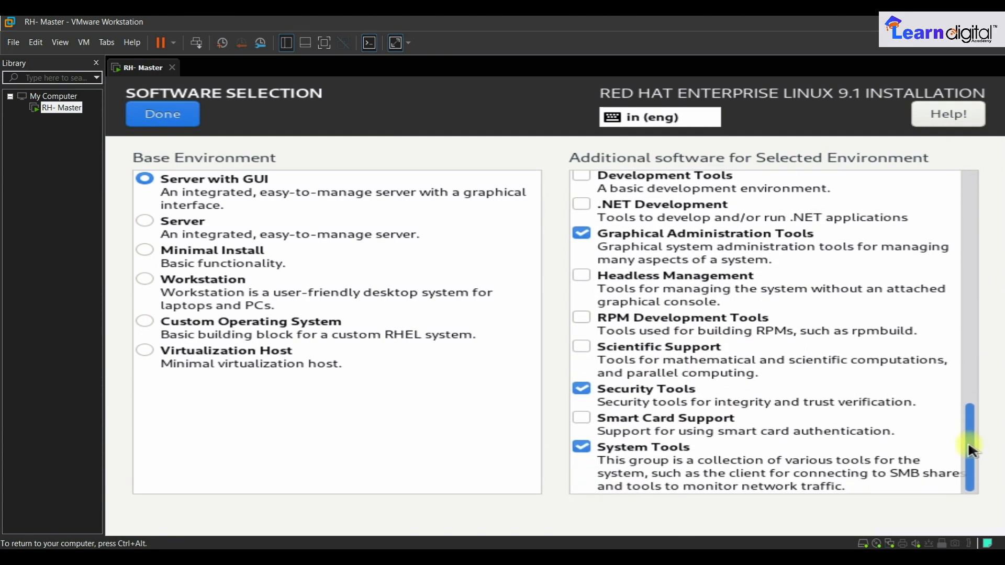
{"action": "left_click", "coordinate": [174, 124]}
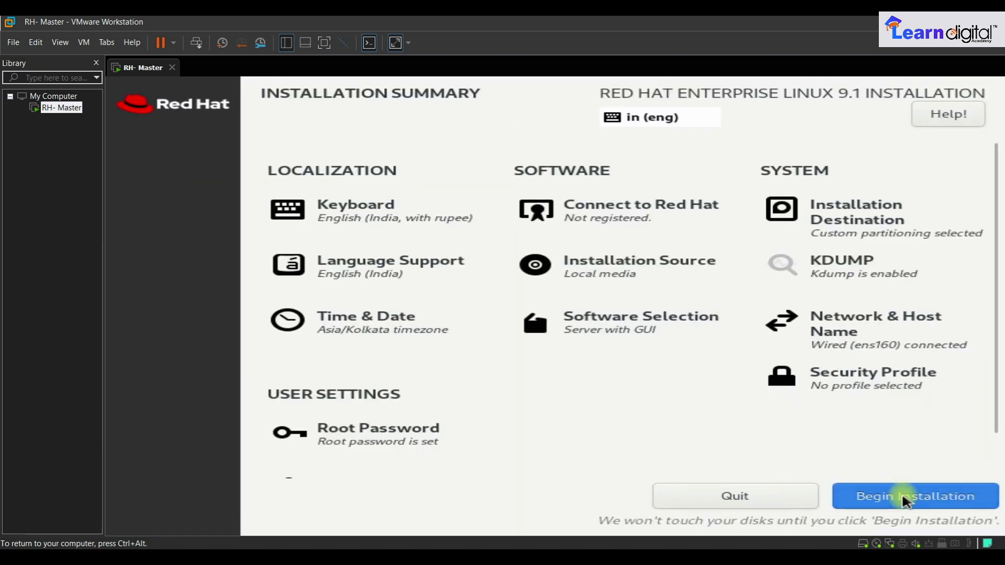
- Begin the RHEL 9.1 installation and let it run to completion
{"action": "scroll", "coordinate": [871, 392], "scroll_direction": "down", "scroll_amount": 2}
{"action": "left_click", "coordinate": [924, 500]}
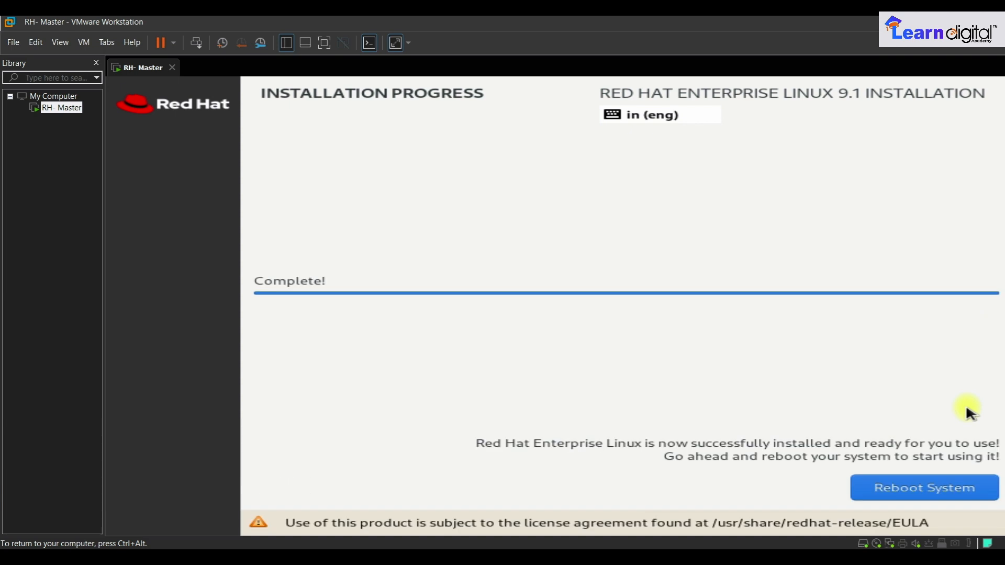
- Reboot the newly installed system to reach the GNOME login screen
{"action": "left_click", "coordinate": [921, 491]}
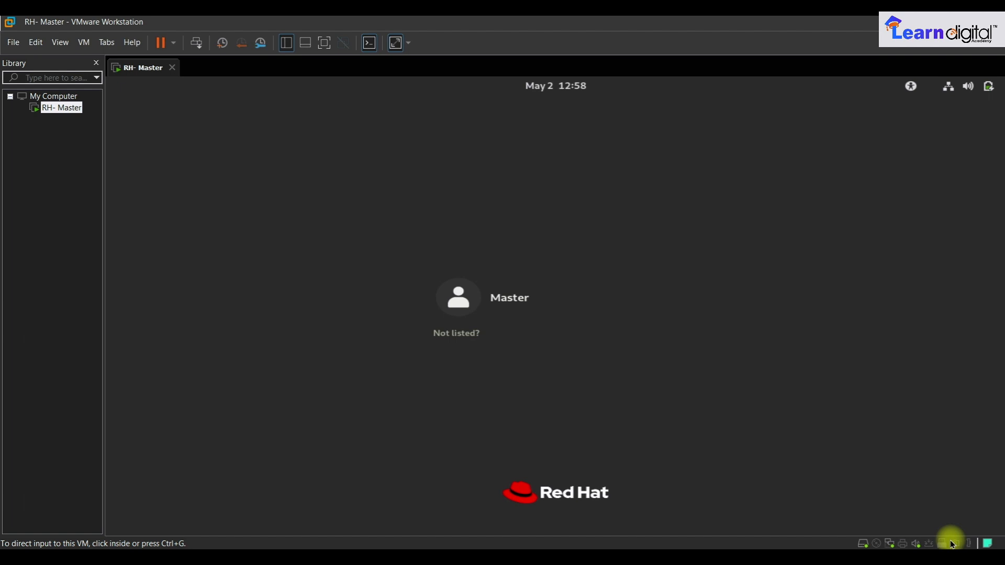
- Capture input into the VM and choose the 'Not listed?' sign-in option
{"action": "left_click", "coordinate": [456, 335]}
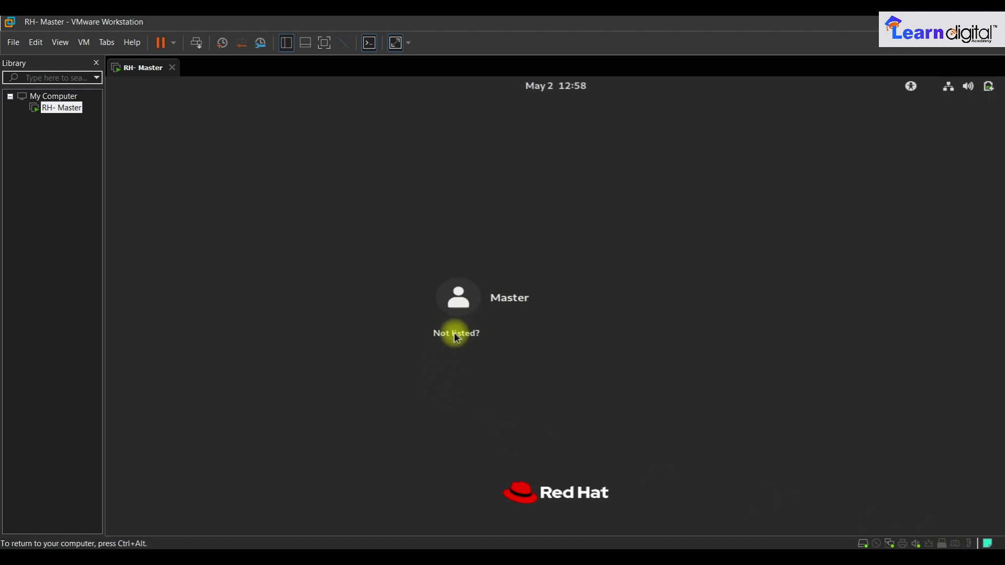
{"action": "left_click", "coordinate": [502, 298]}
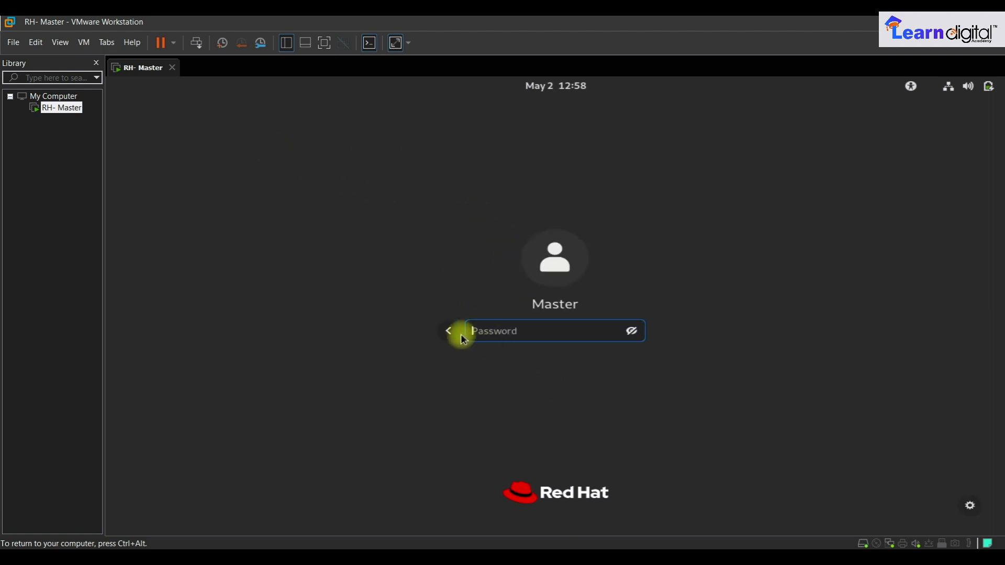
{"action": "left_click", "coordinate": [449, 333]}
{"action": "left_click", "coordinate": [453, 330]}
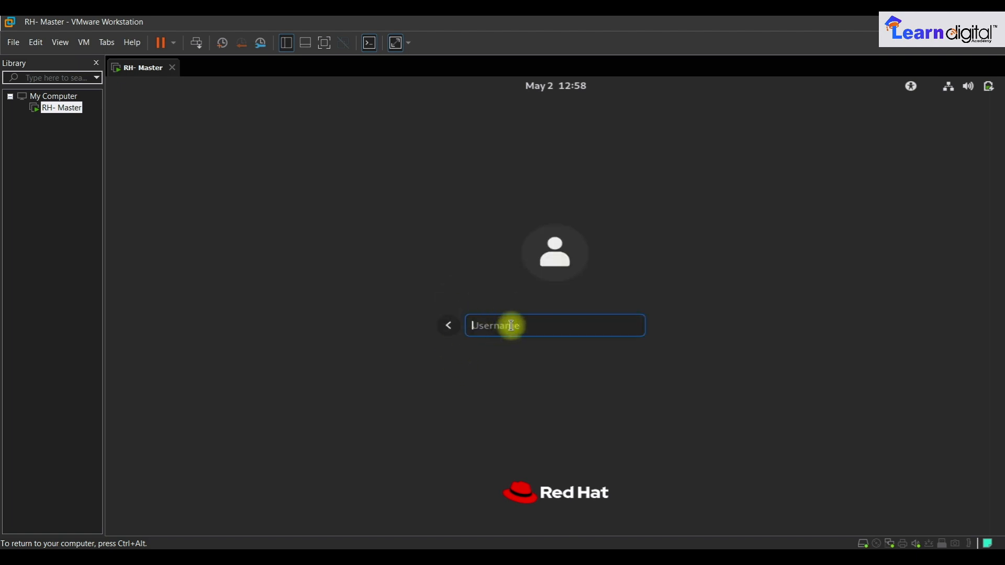
- Log in as root with the root password
{"action": "type", "text": "root"}
{"action": "key", "text": "Return"}
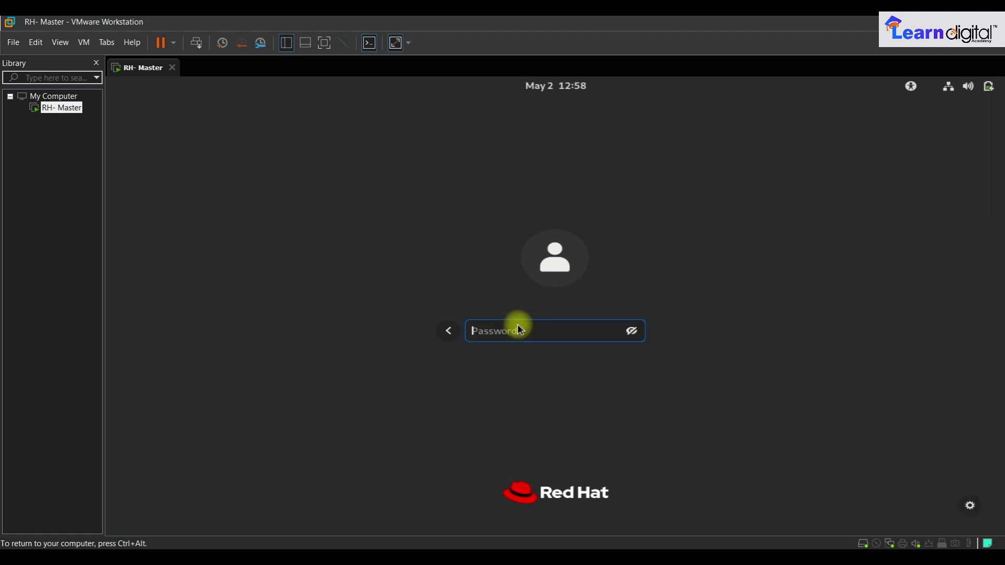
{"action": "type", "text": "********"}
{"action": "key", "text": "BackSpace"}
{"action": "key", "text": "BackSpace"}
{"action": "key", "text": "BackSpace"}
{"action": "key", "text": "BackSpace"}
{"action": "key", "text": "BackSpace"}
{"action": "key", "text": "BackSpace"}
{"action": "key", "text": "BackSpace"}
{"action": "key", "text": "BackSpace"}
{"action": "type", "text": "******"}
{"action": "key", "text": "Return"}
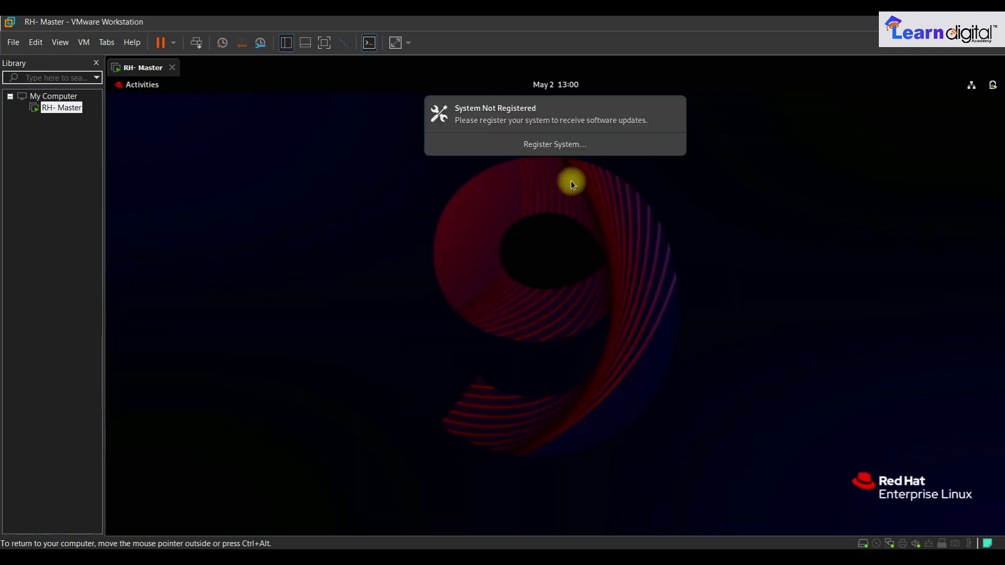
- Close the System Not Registered and privileged-user notifications
{"action": "left_click", "coordinate": [675, 108]}
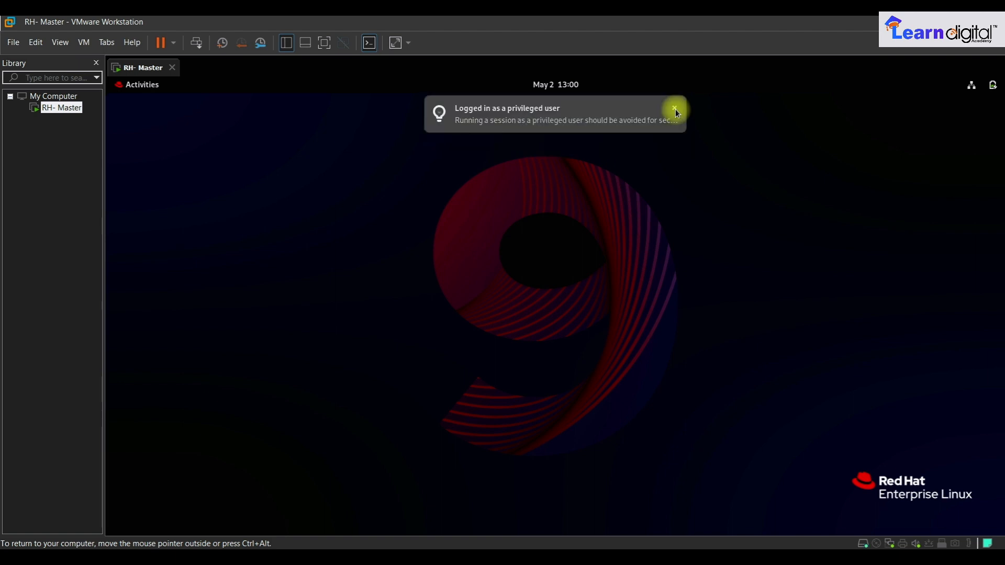
{"action": "left_click", "coordinate": [675, 109]}
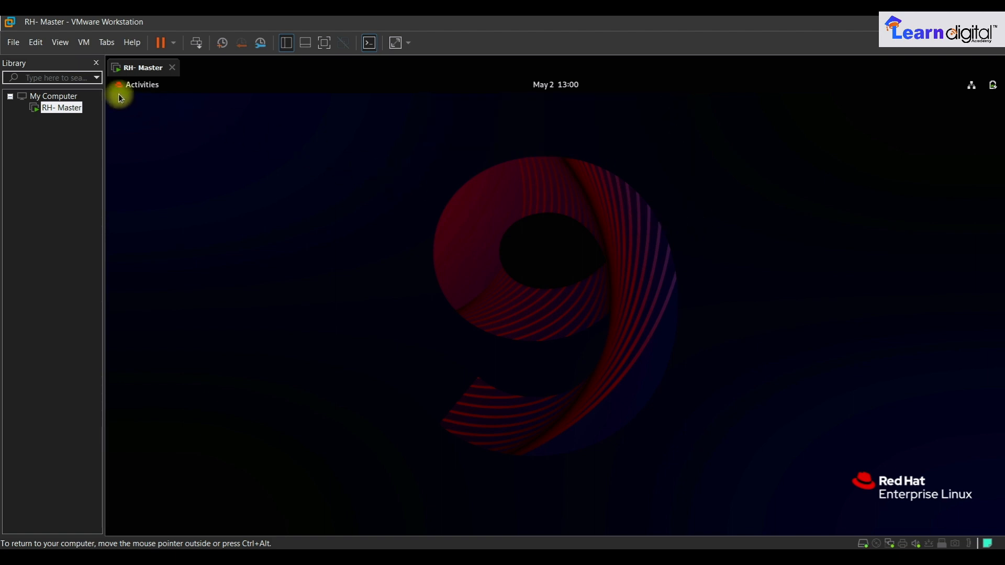